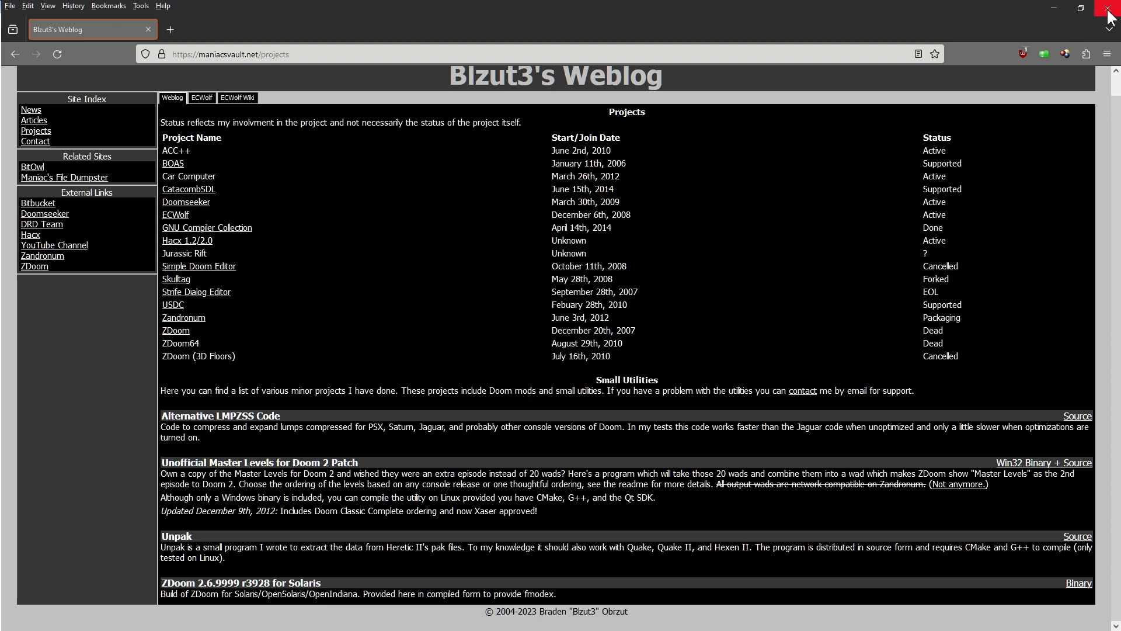
Close Firefox after reviewing the Master Levels patch entry on Blzut3's Projects page
click(1108, 13)
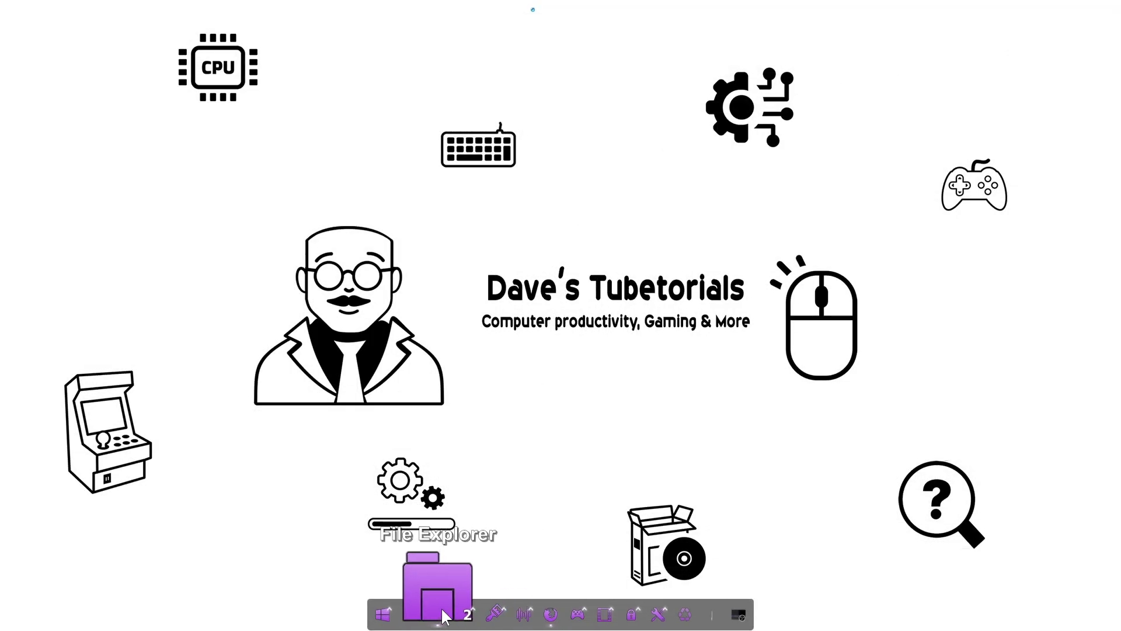
Bring the DOOM Master File Explorer window to the front from the taskbar
mouse_move(440, 611)
mouse_move(488, 514)
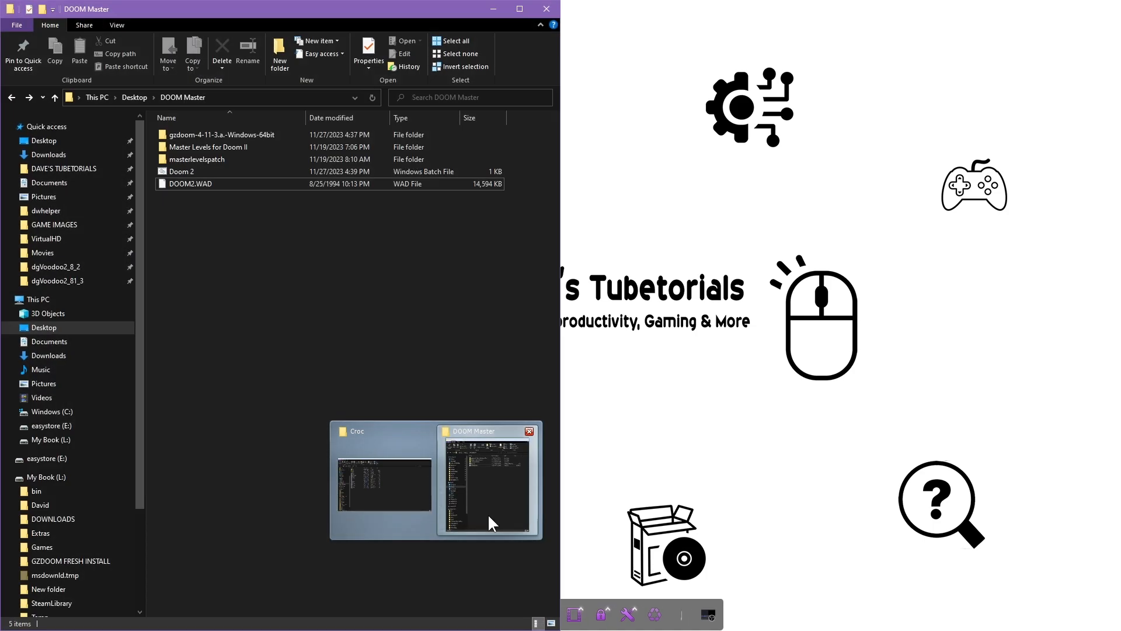
click(426, 430)
click(425, 431)
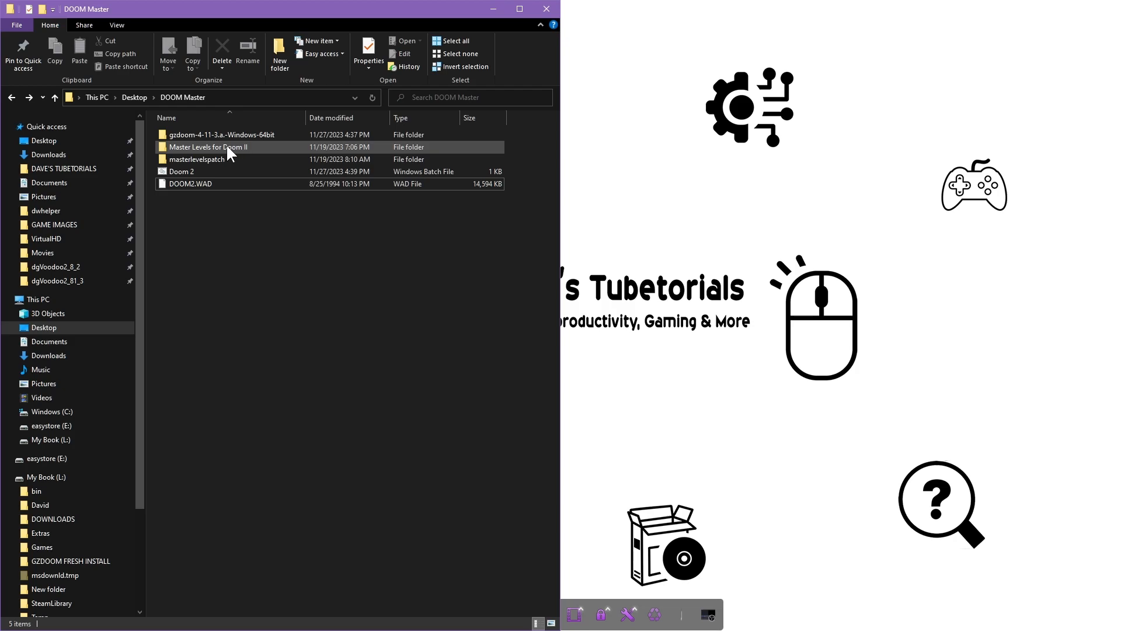
Look over the DOOM Master items and select the masterlevelspatch folder
mouse_move(229, 139)
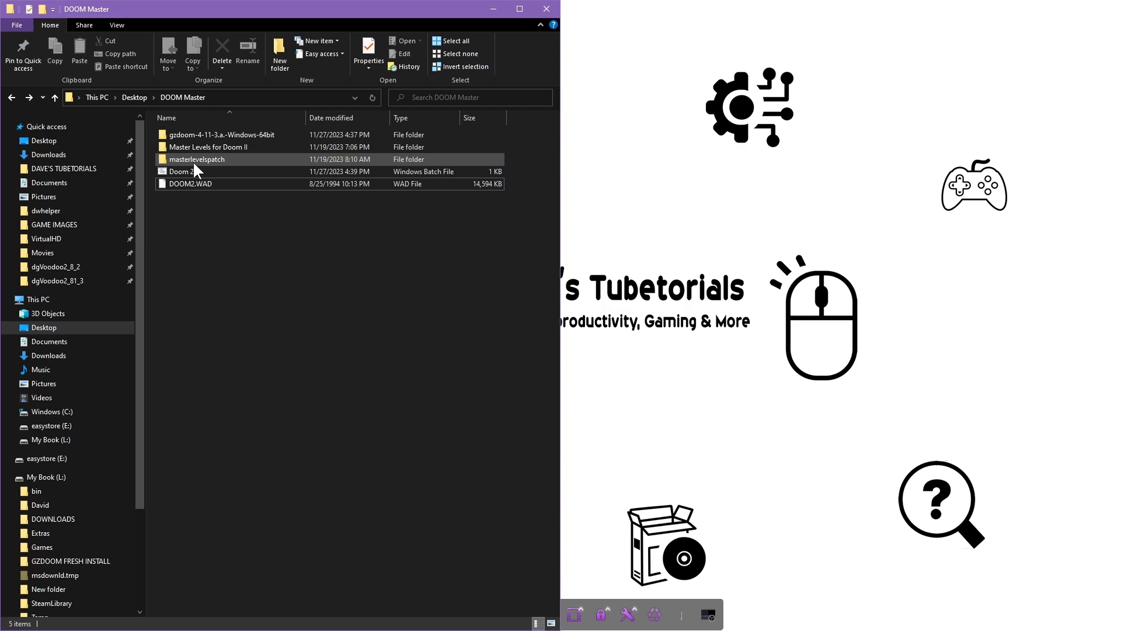
mouse_move(170, 154)
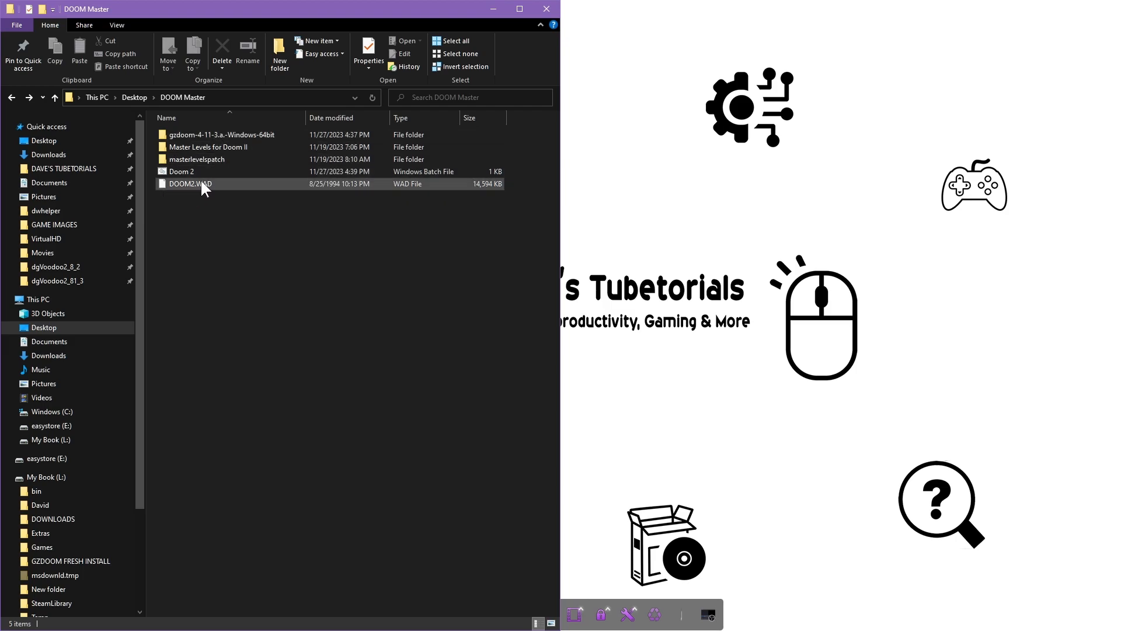
mouse_move(196, 186)
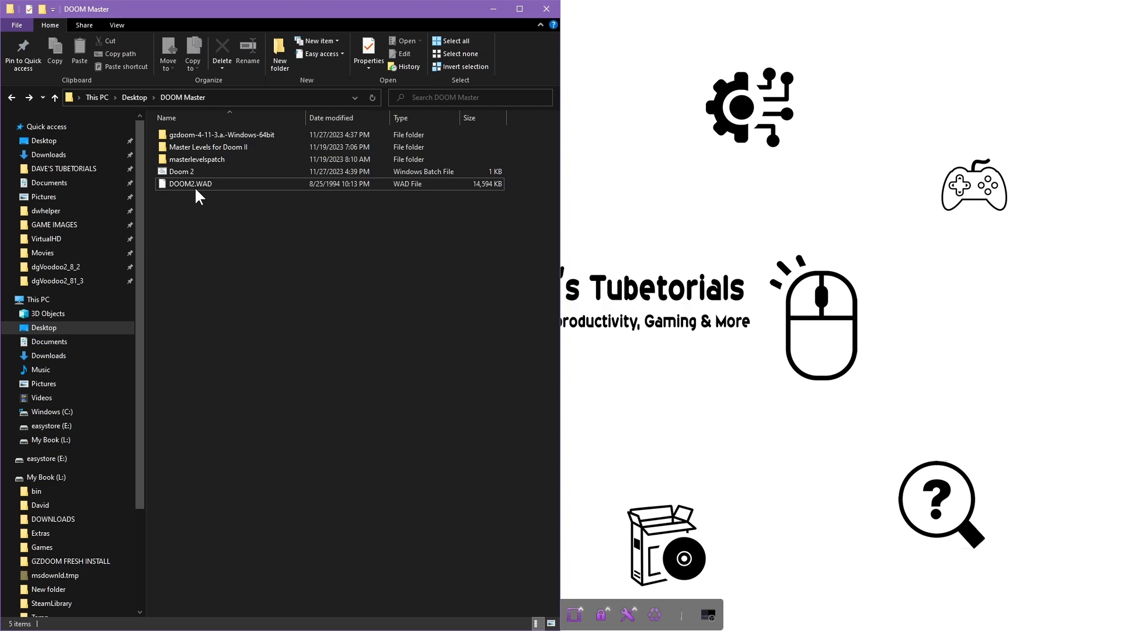
click(196, 155)
double_click(205, 146)
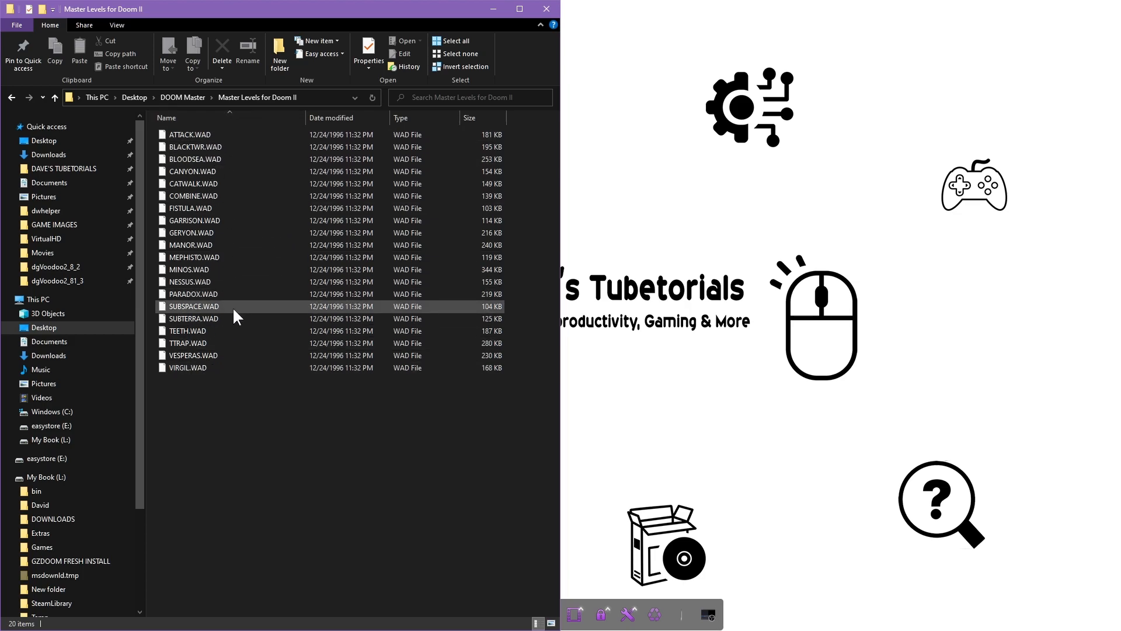
key(ctrl+a)
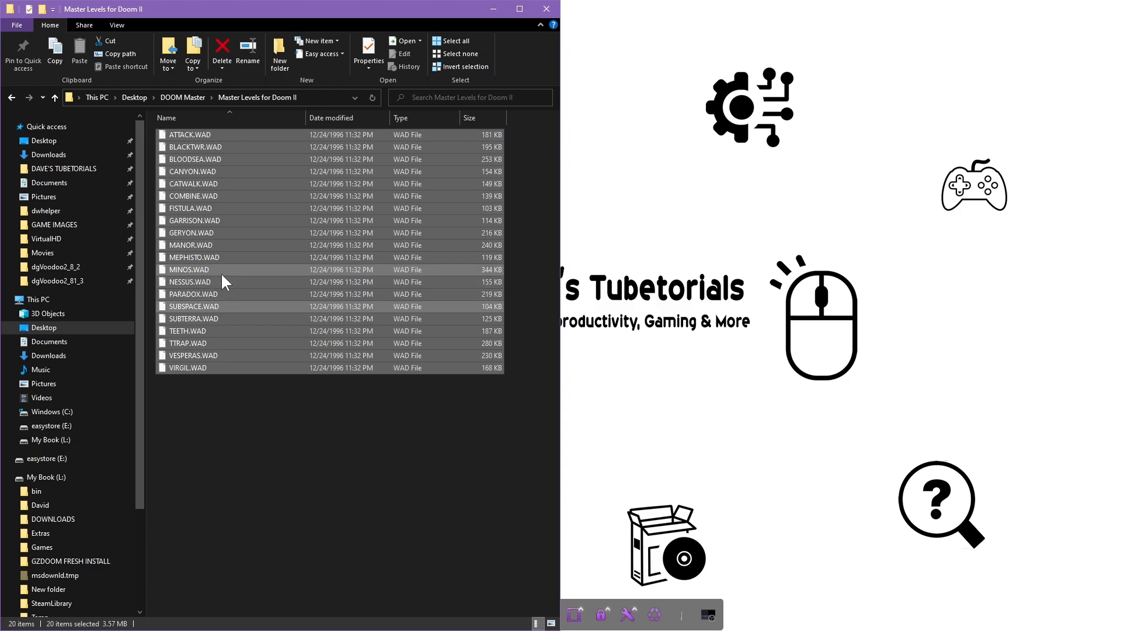
click(260, 488)
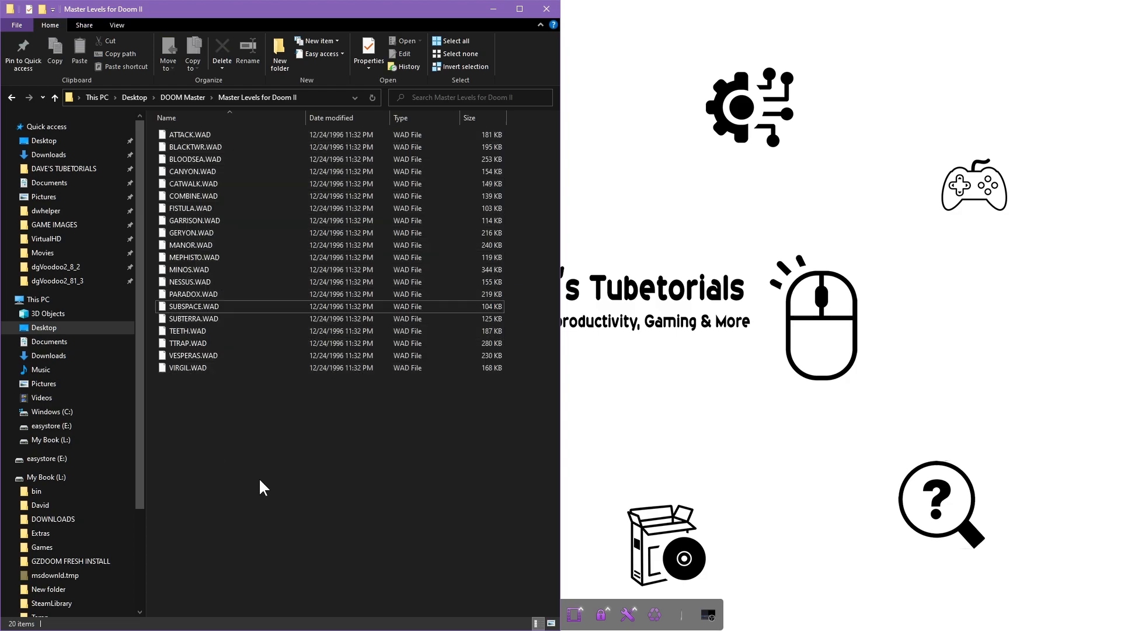
click(12, 97)
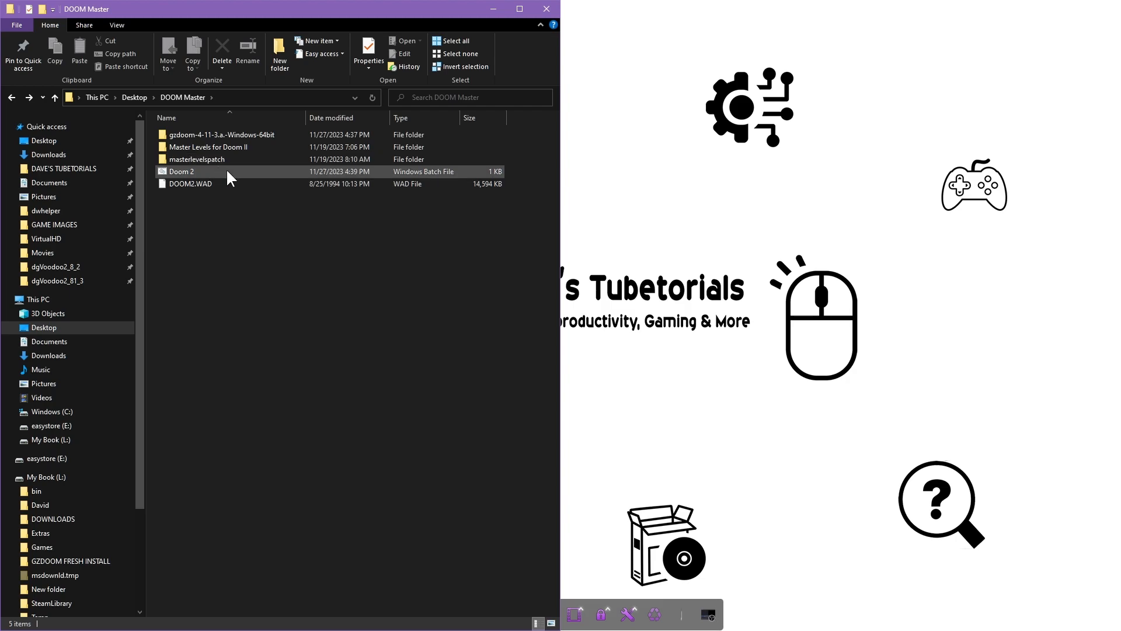
Launch the patch program from masterlevelspatch and set its data directory to DOOM Master > Master Levels for Doom II
double_click(195, 161)
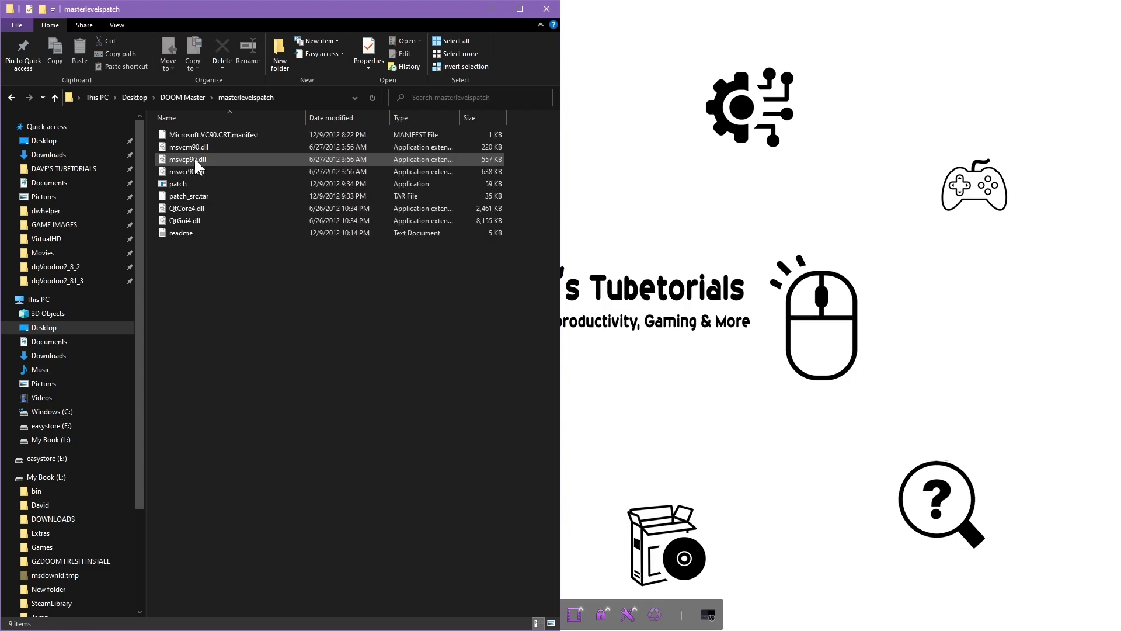
double_click(171, 184)
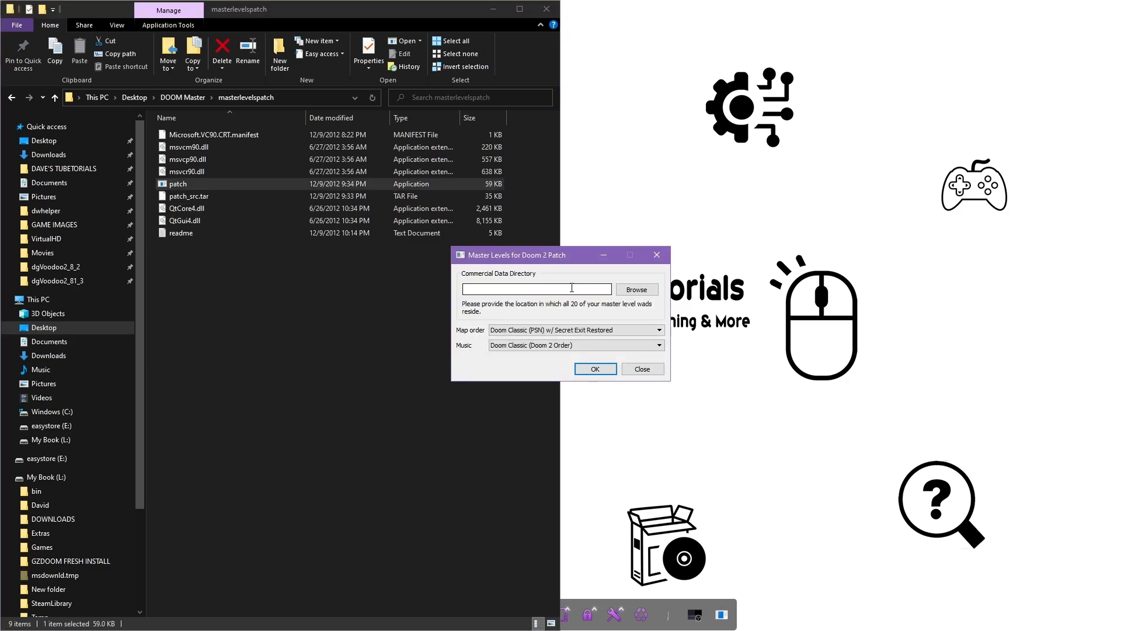
click(629, 295)
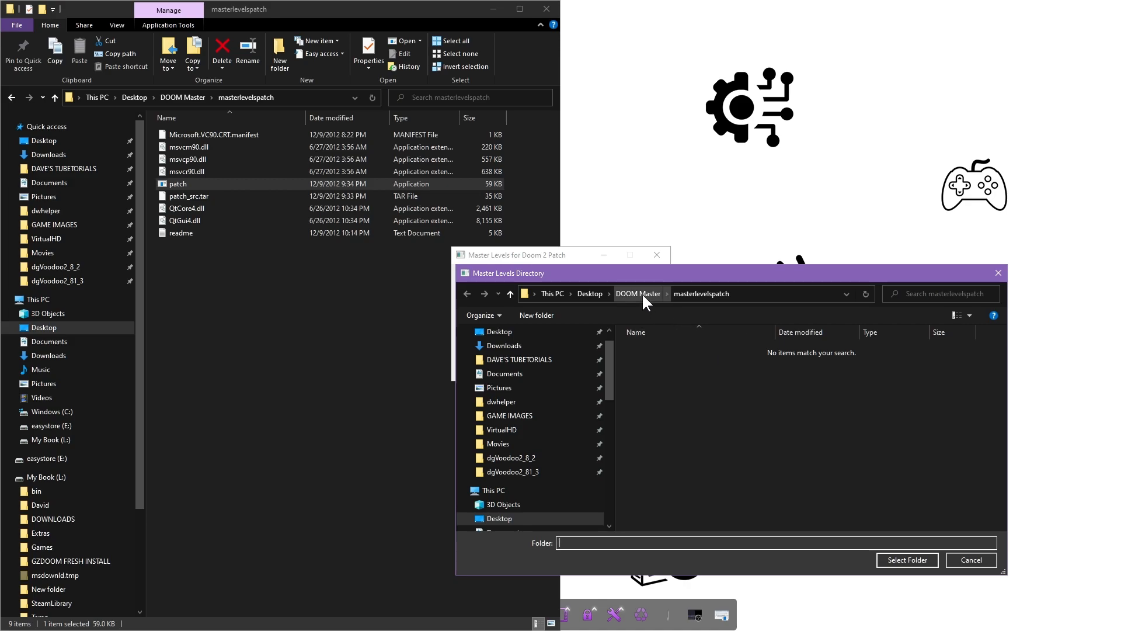
click(642, 293)
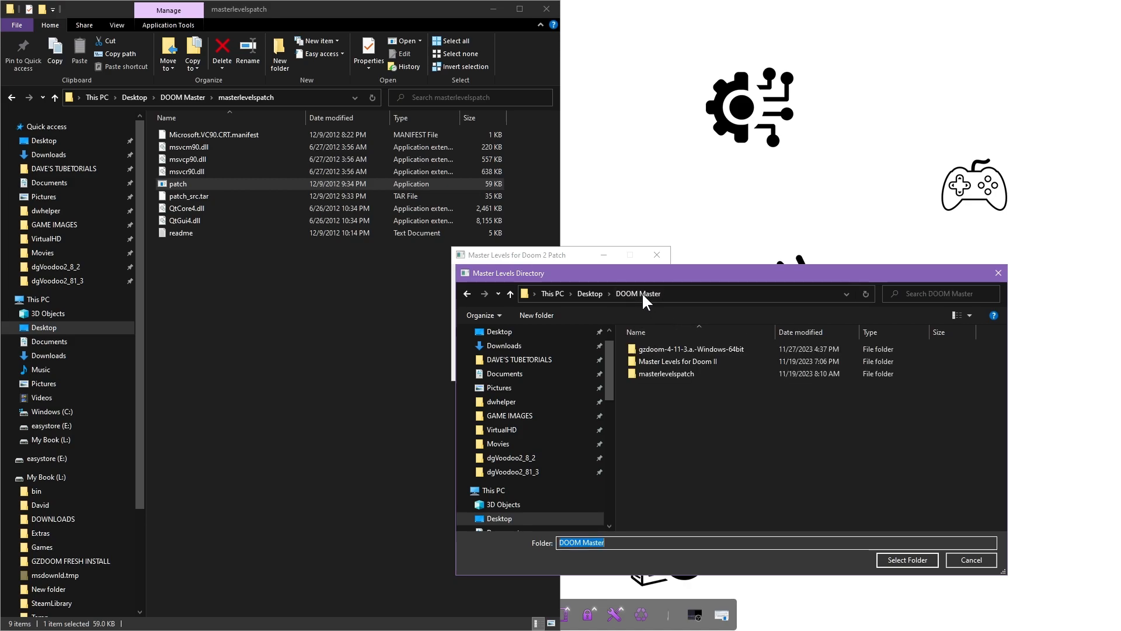
double_click(642, 359)
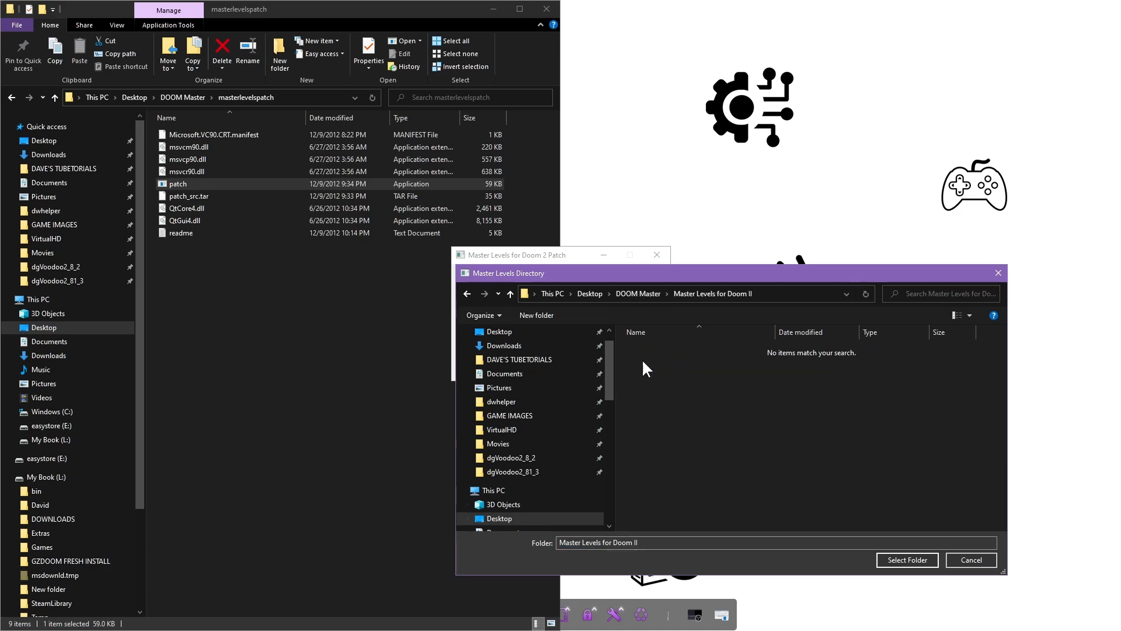
click(905, 560)
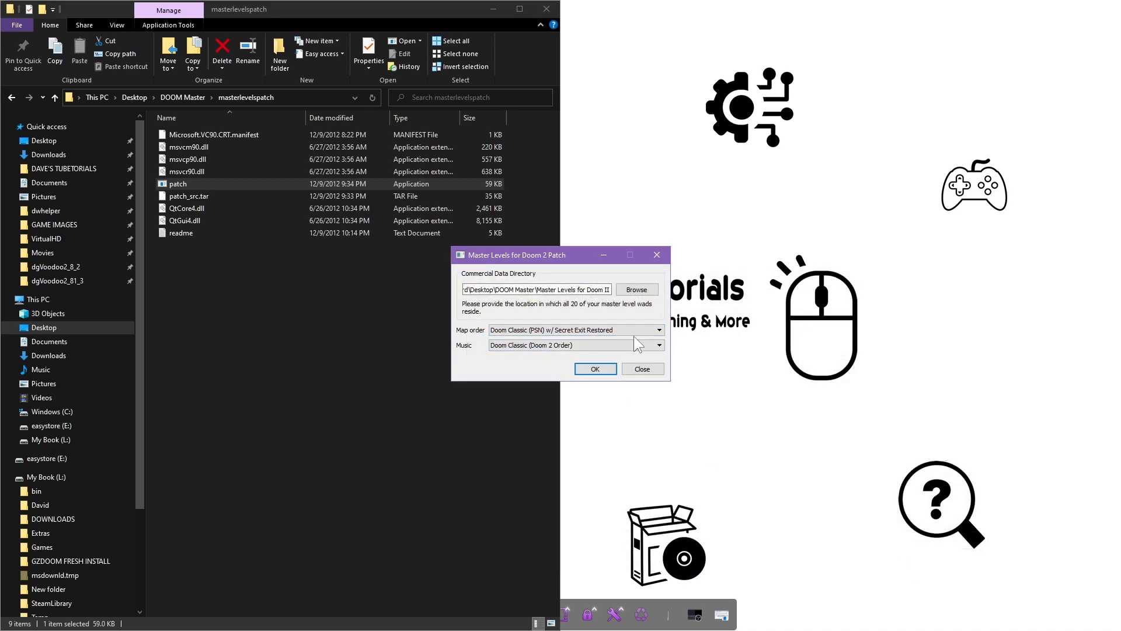
click(659, 330)
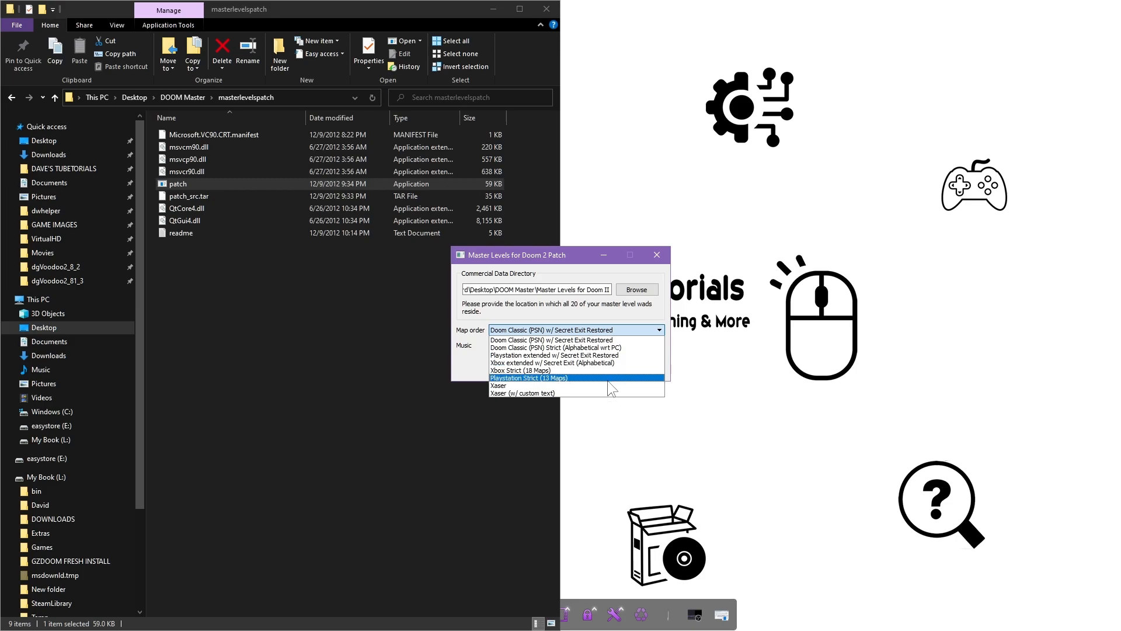
Keep the PSN secret-exit map order and Doom 2 music order, then run the patch
click(521, 340)
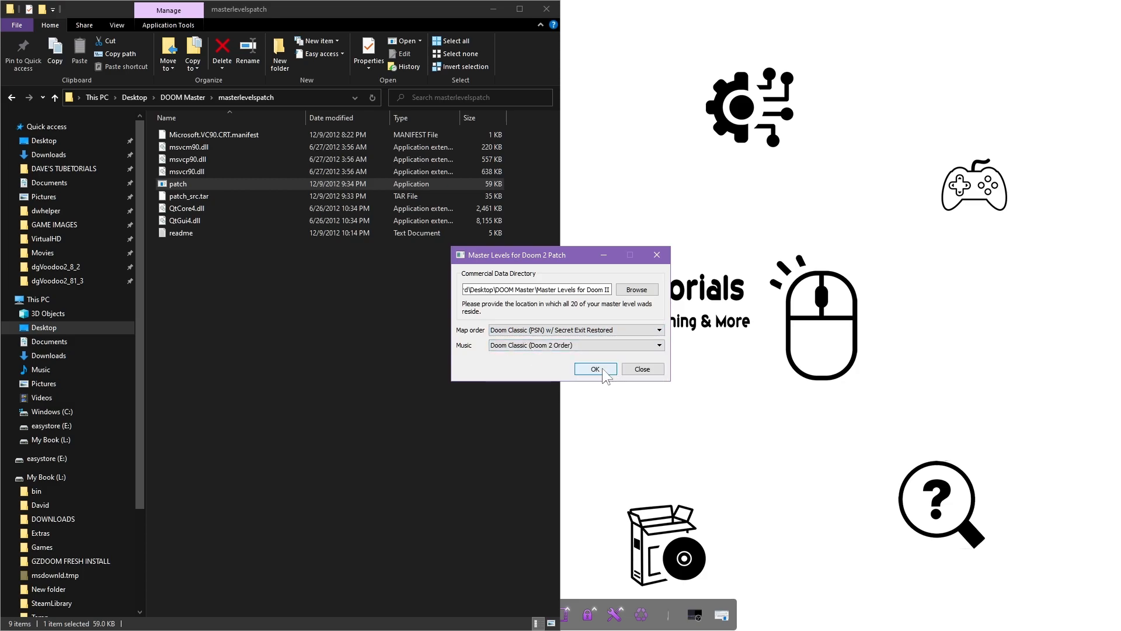
click(530, 346)
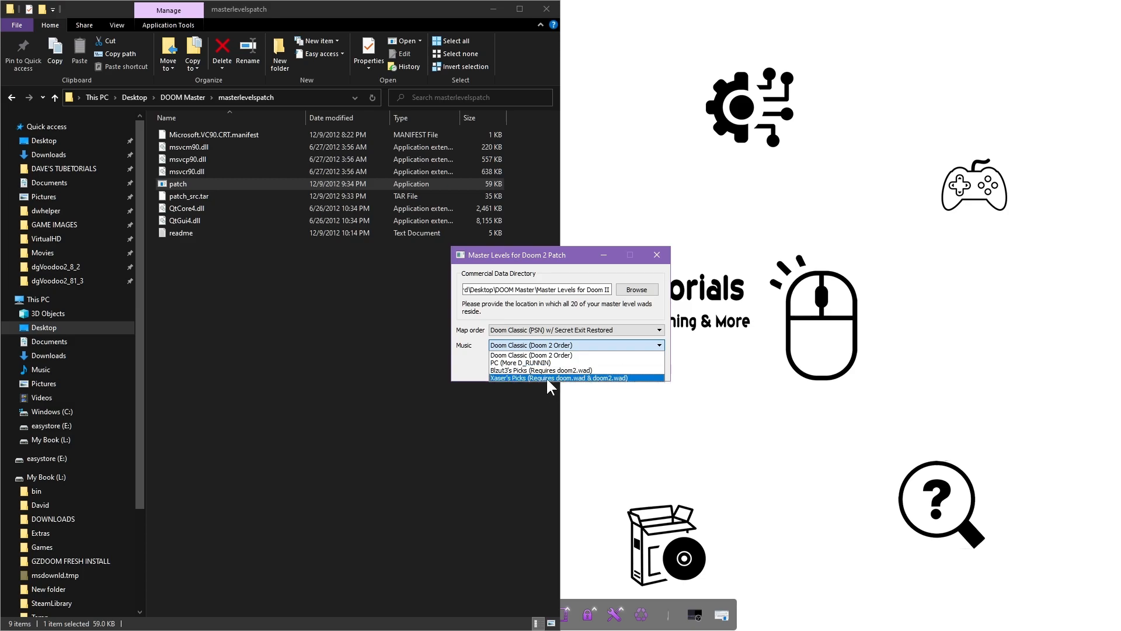
click(578, 355)
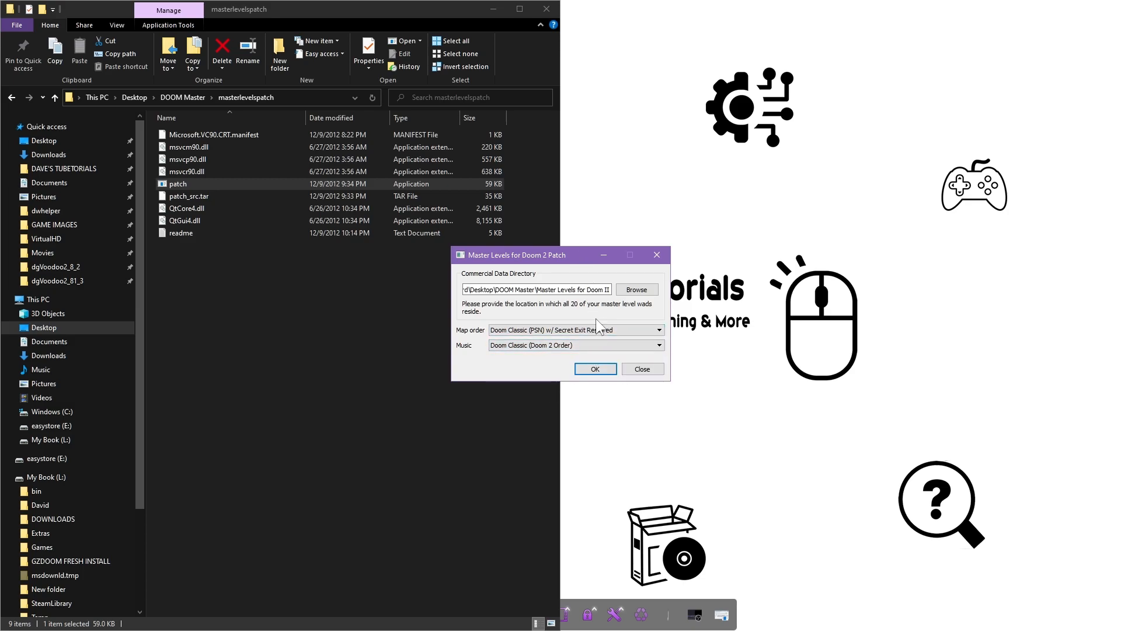
click(591, 369)
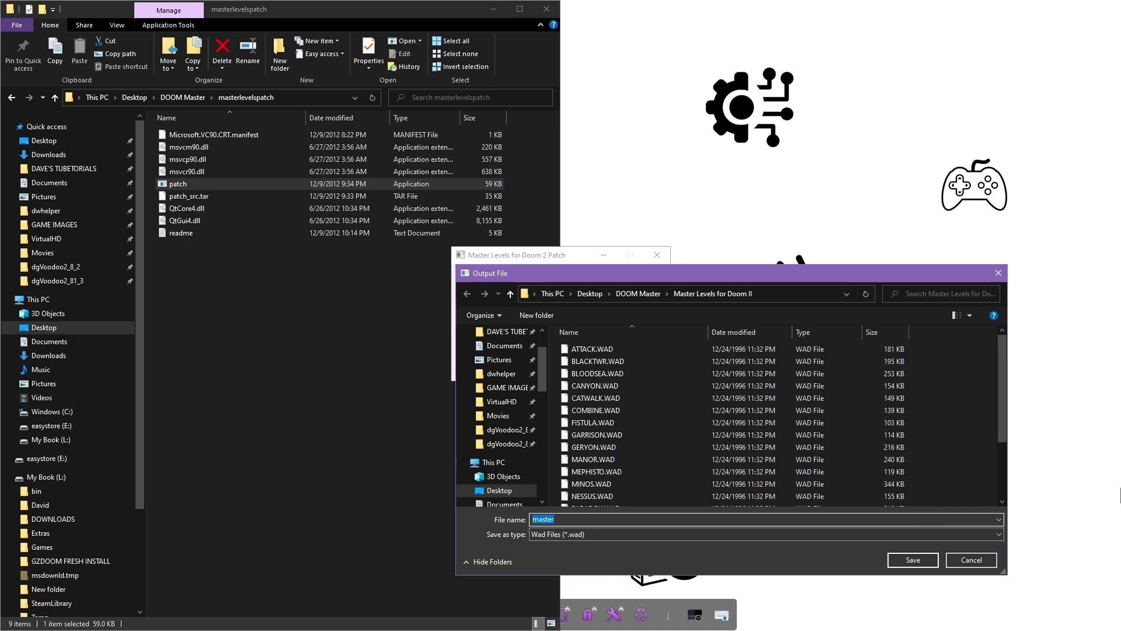
Save the patched WAD as 'Master levels for Doom 2', acknowledge completion, and return to DOOM Master
text(Master Levels 2)
key(BackSpace)
text(for Doom 2)
click(910, 561)
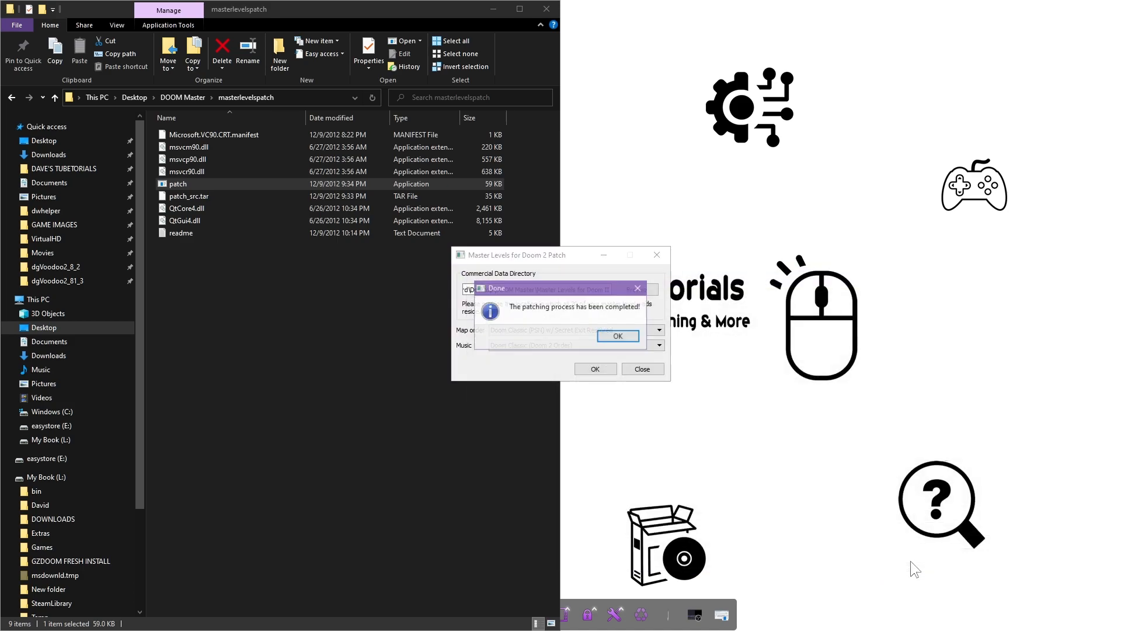
click(620, 336)
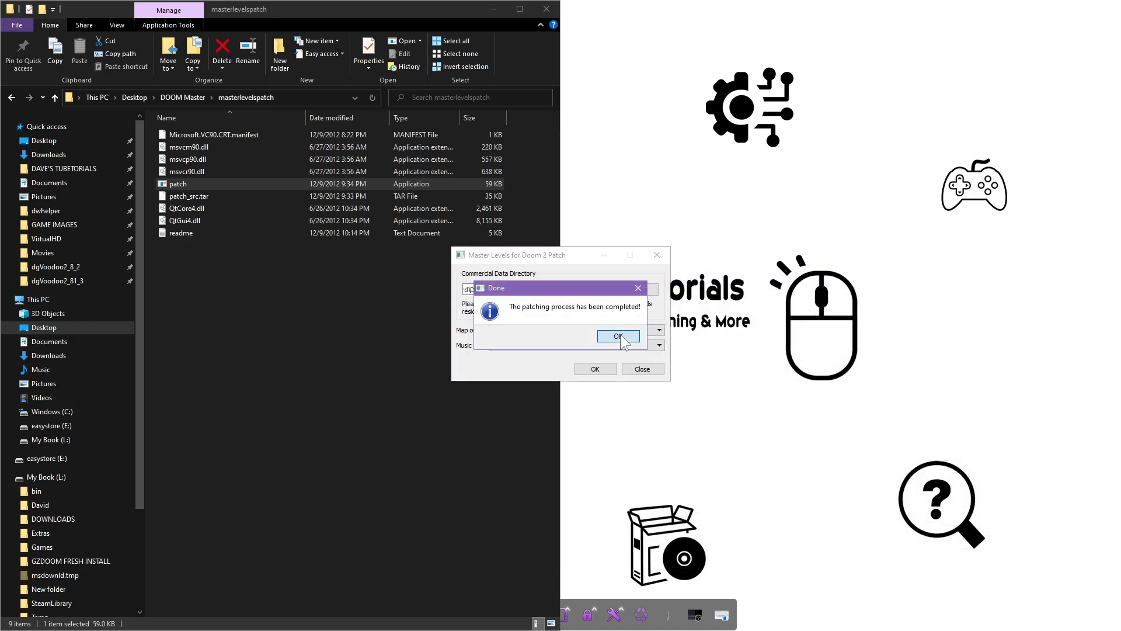
click(12, 97)
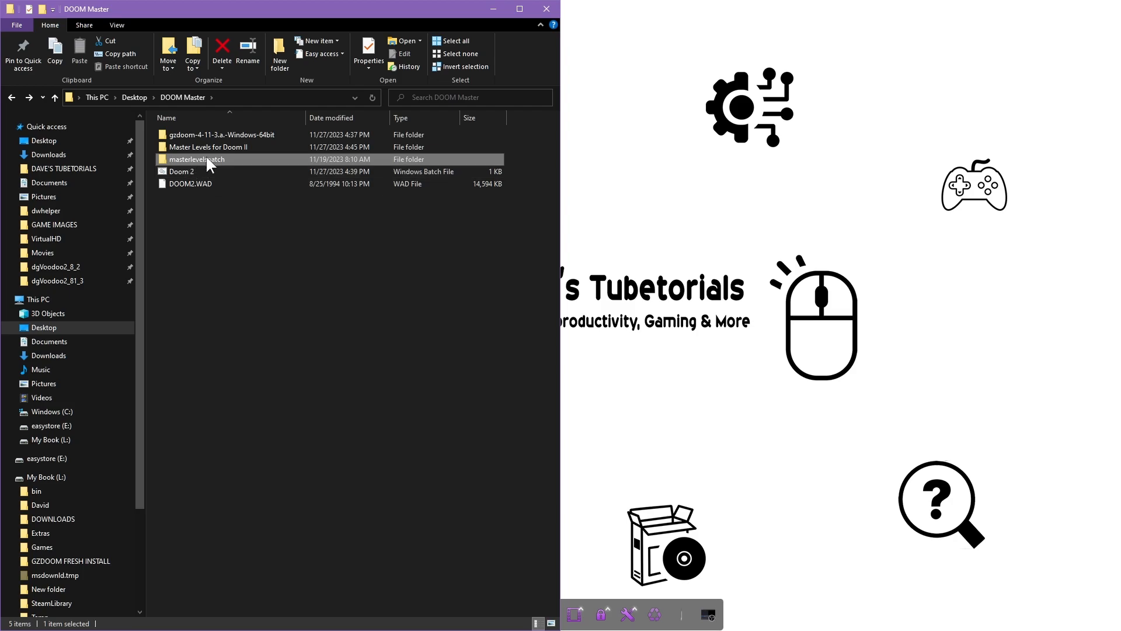
Copy the new Master levels for Doom 2.wad into the gzdoom-4-11-3a-Windows-64bit folder
double_click(219, 146)
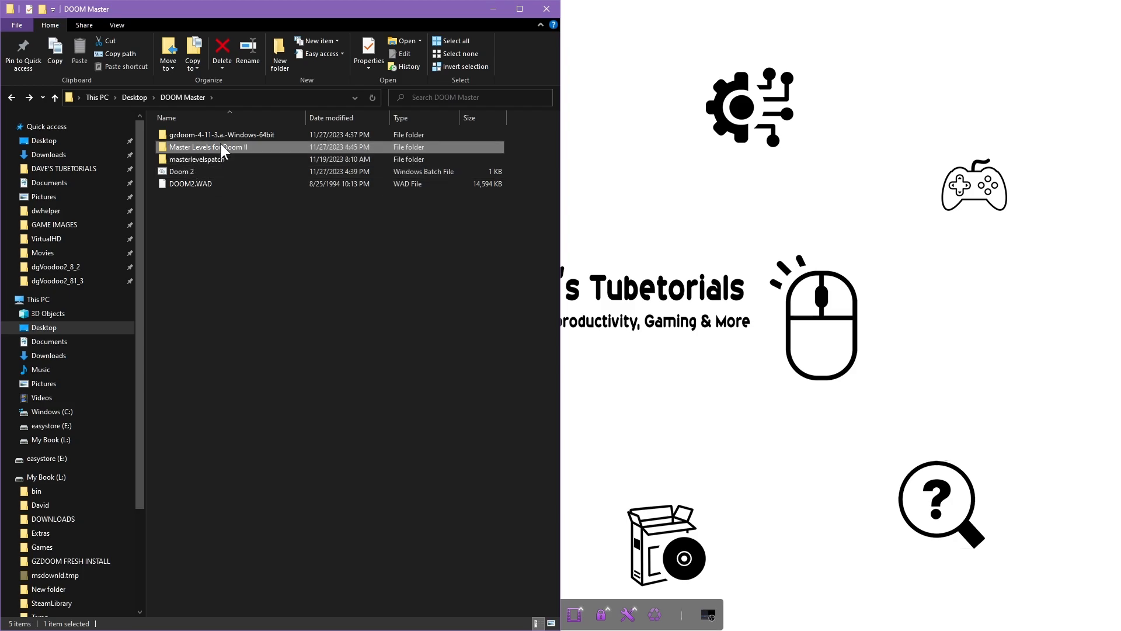
click(342, 118)
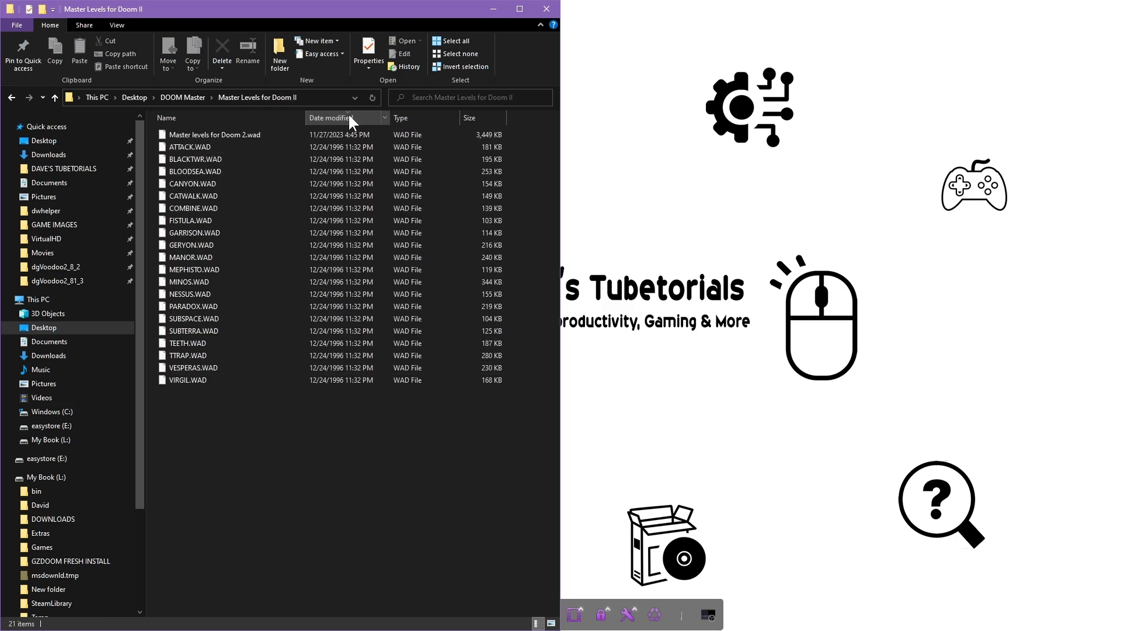
click(240, 135)
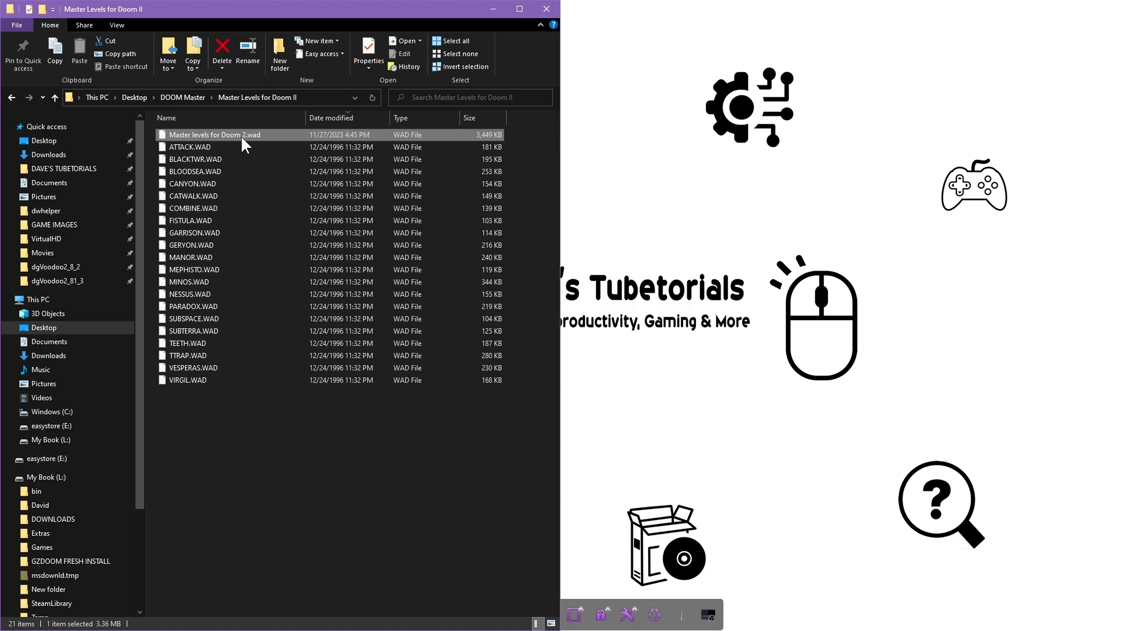
key(ctrl+c)
click(11, 97)
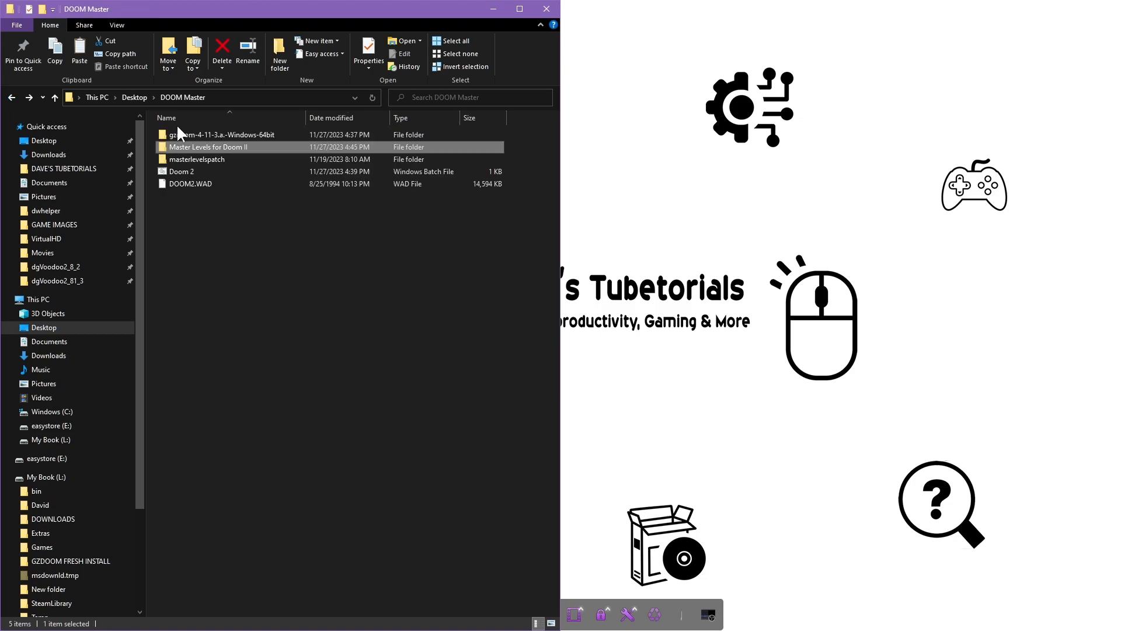
double_click(216, 136)
key(ctrl+v)
click(220, 311)
Back in DOOM Master, select both DOOM2.WAD and the Doom 2 batch file
click(12, 97)
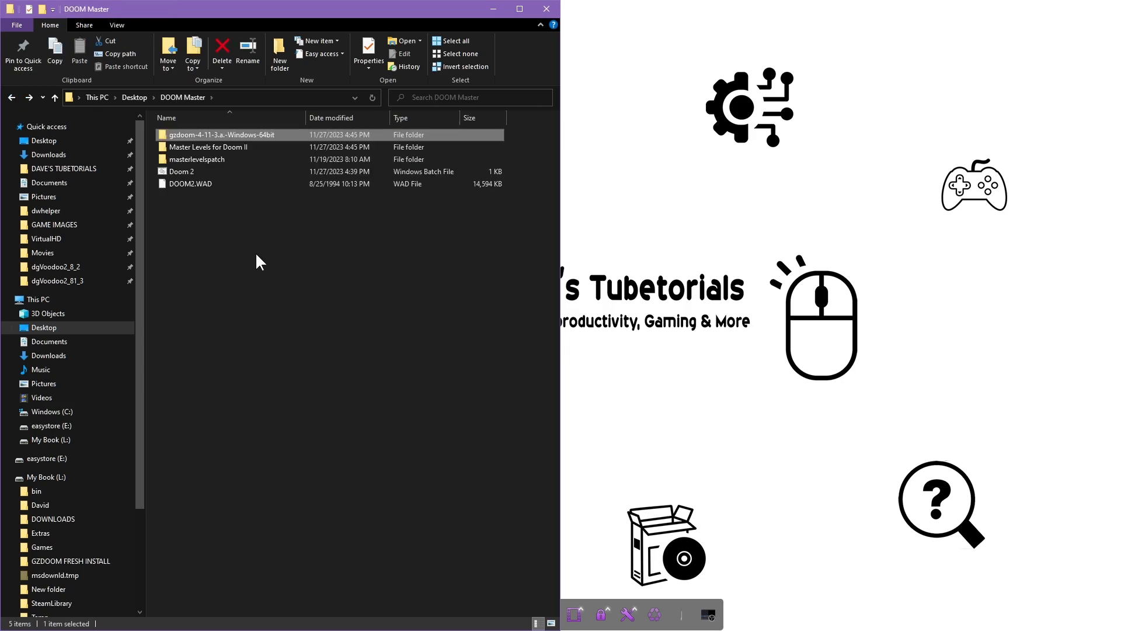
click(184, 181)
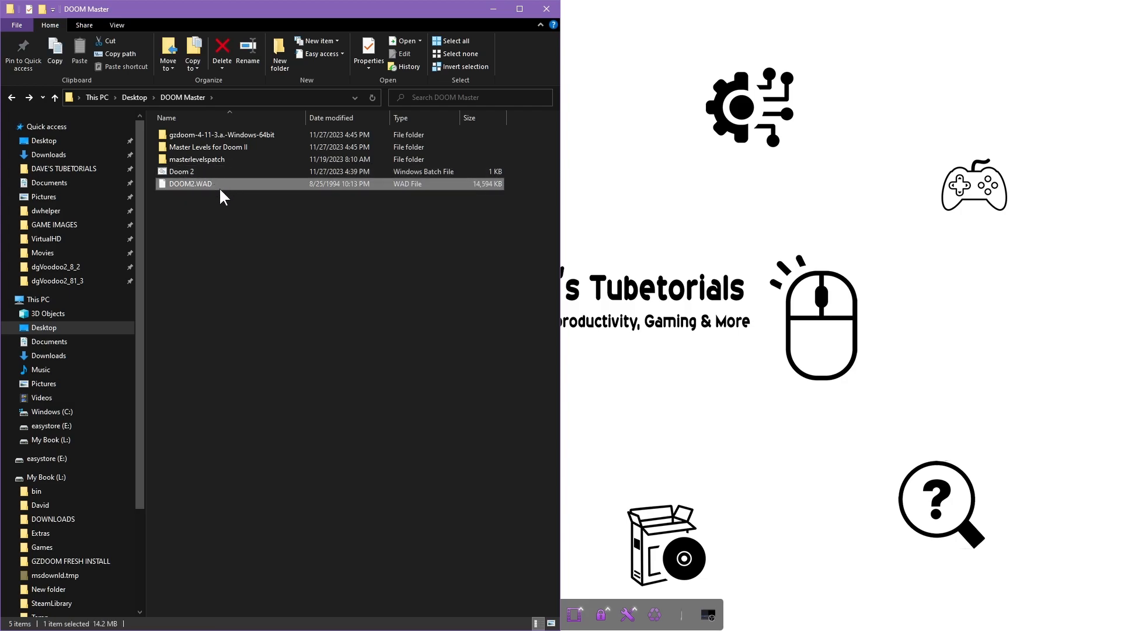
ctrl+click(186, 171)
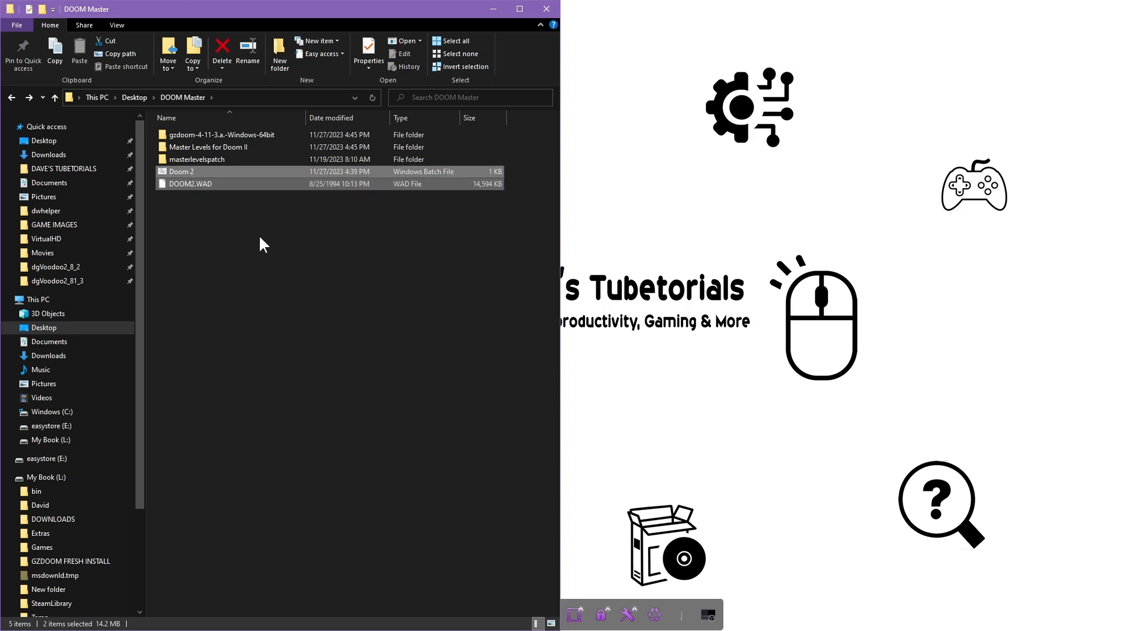
Paste the Doom 2 batch file and DOOM2.WAD into the GZDoom folder, then check both WADs there
double_click(260, 135)
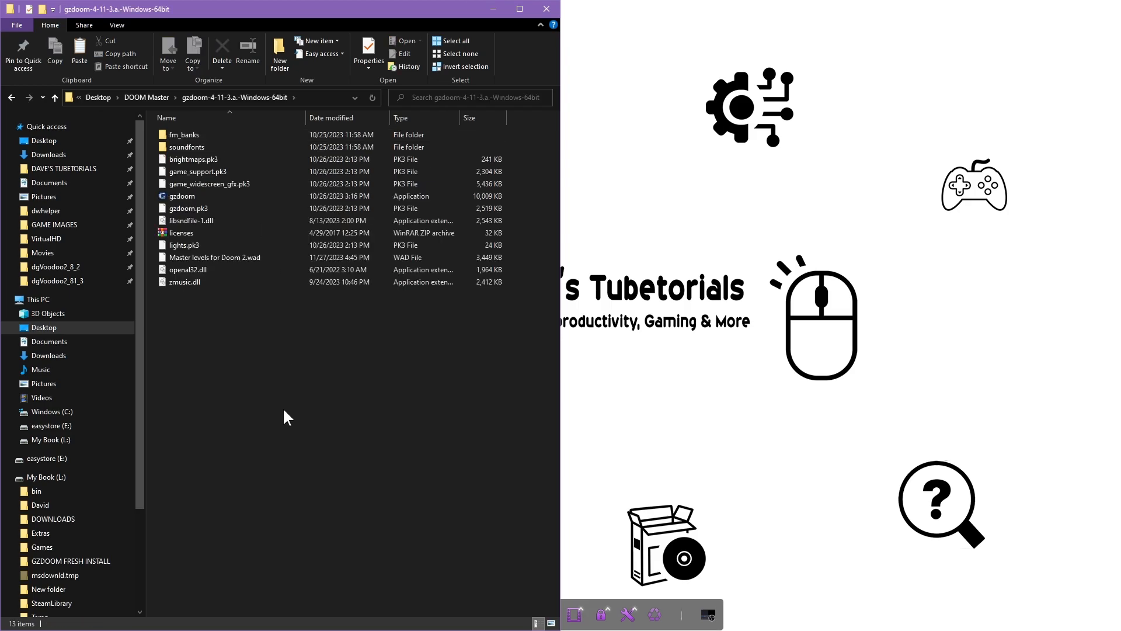
key(ctrl+v)
click(328, 443)
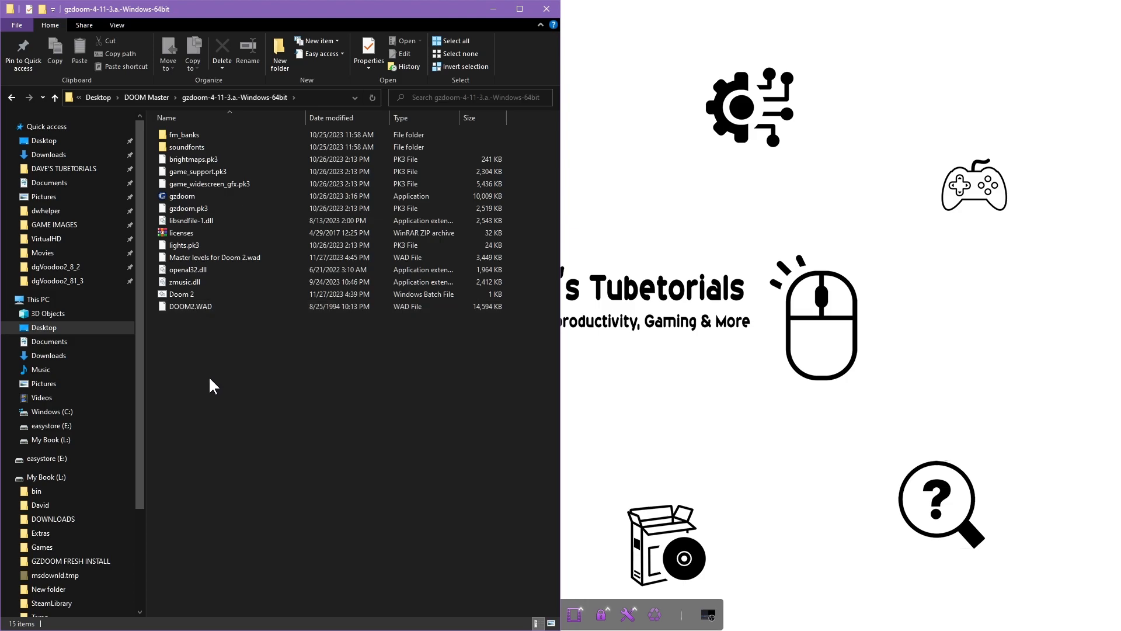
click(195, 305)
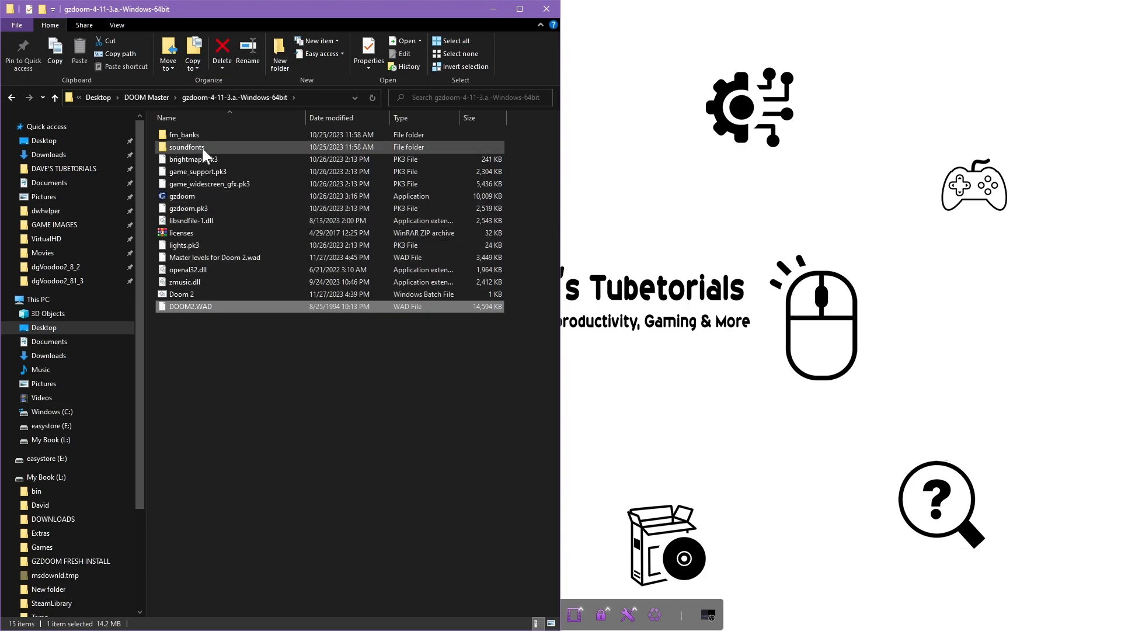
ctrl+click(180, 256)
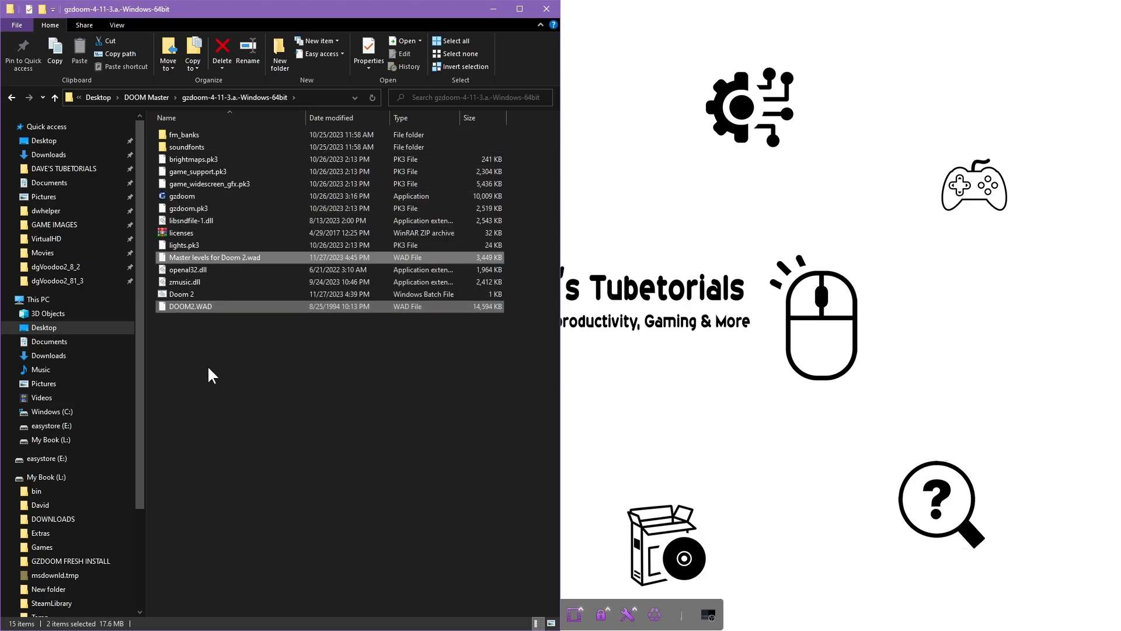
click(186, 374)
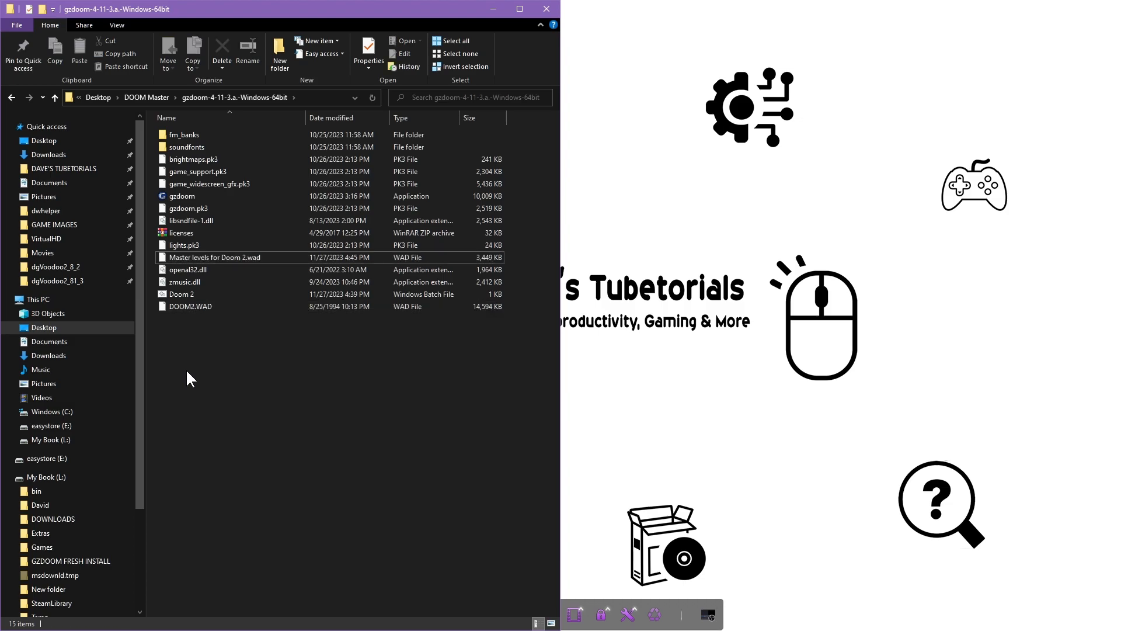
right_click(187, 348)
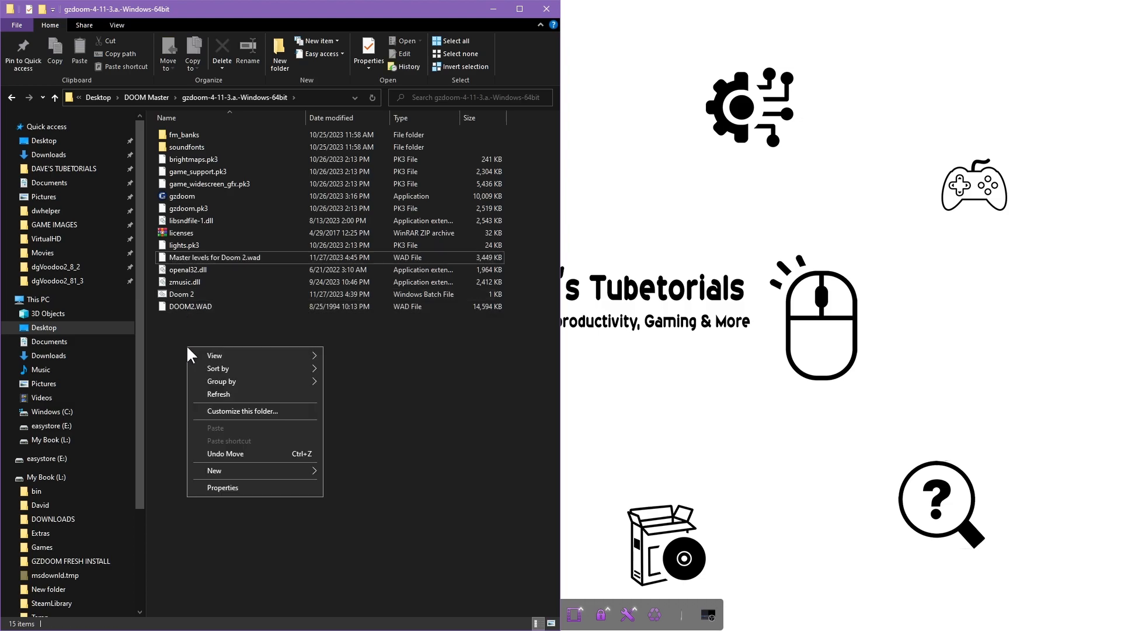
Add an empty text file to the GZDoom folder, keeping the default name 'New Text Document'
mouse_move(229, 470)
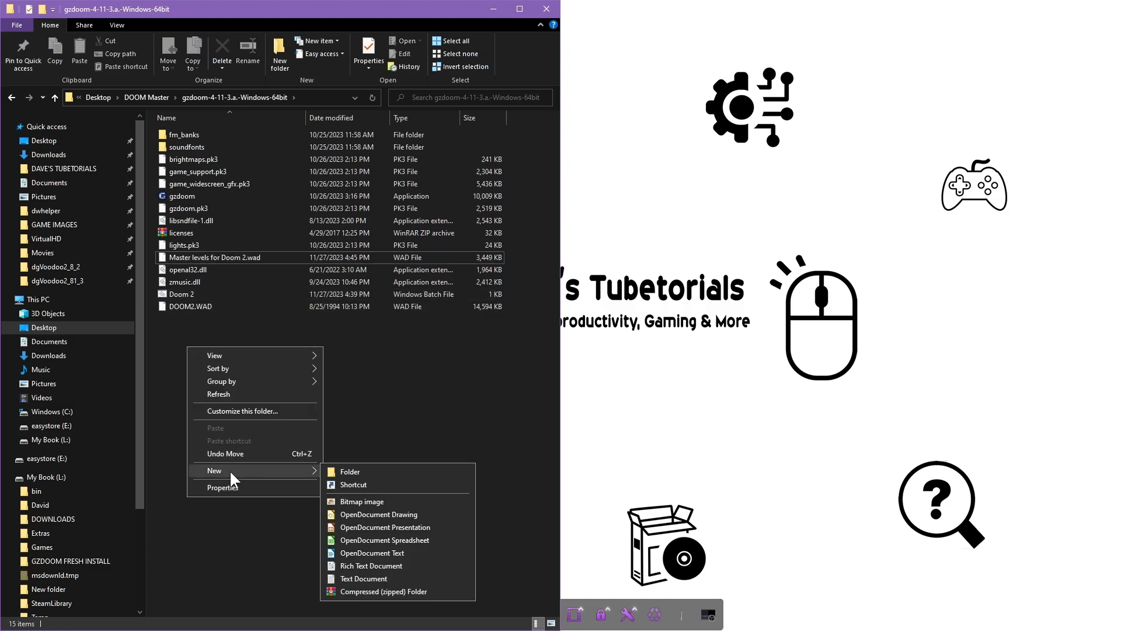
click(359, 578)
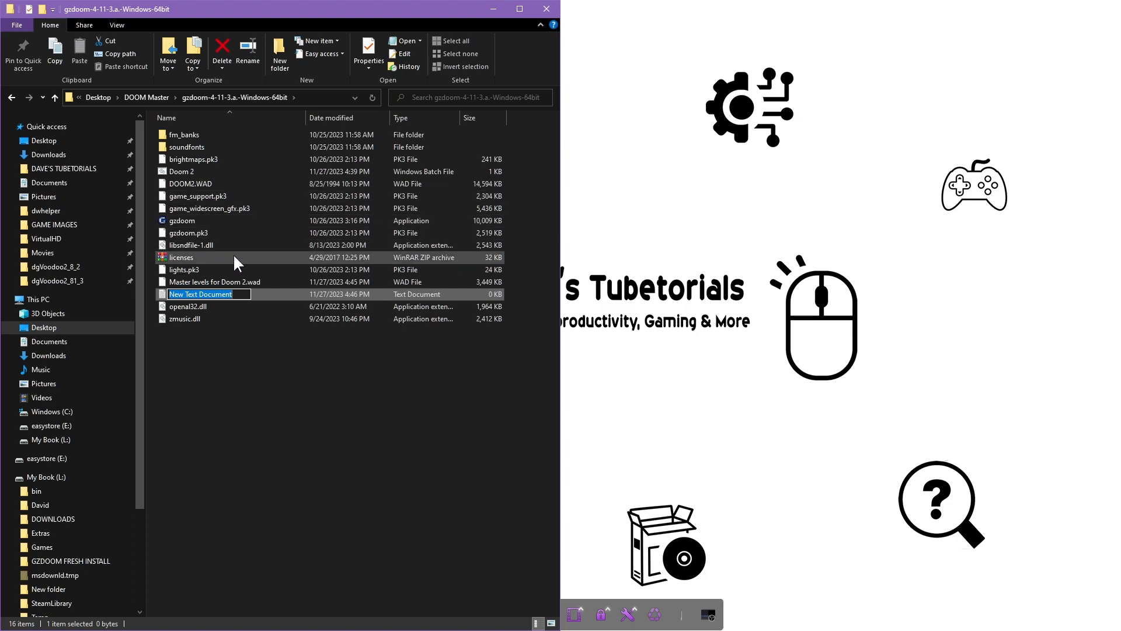
click(261, 466)
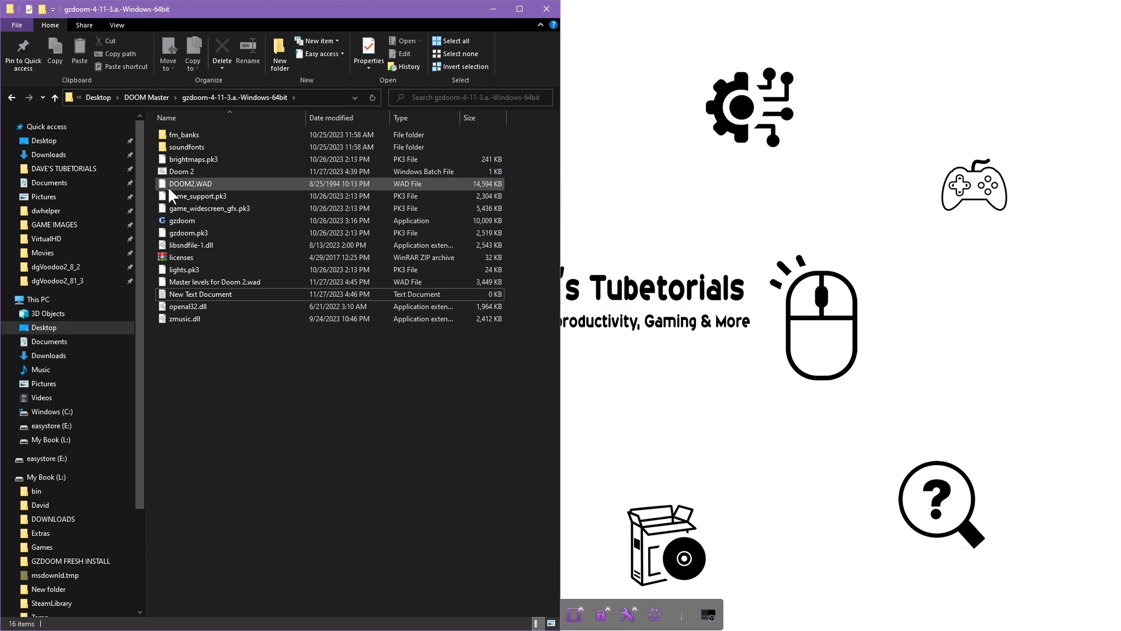
Rename the Doom 2 batch file to 'Doom 2 Master Levels' by appending to its name
right_click(187, 170)
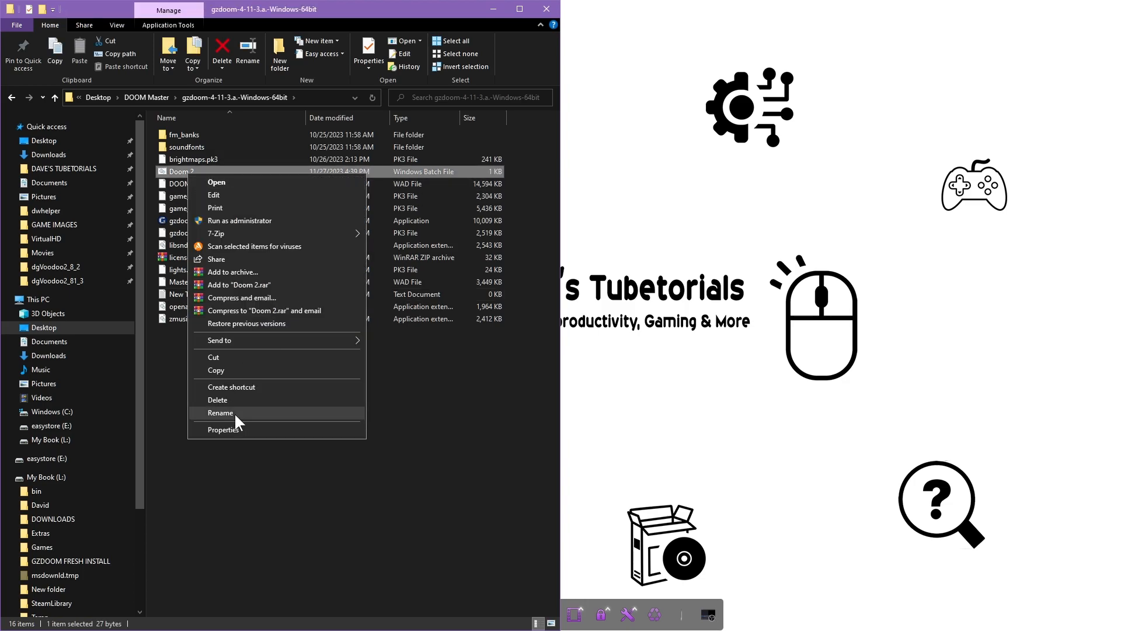
click(236, 414)
key(End)
text(master)
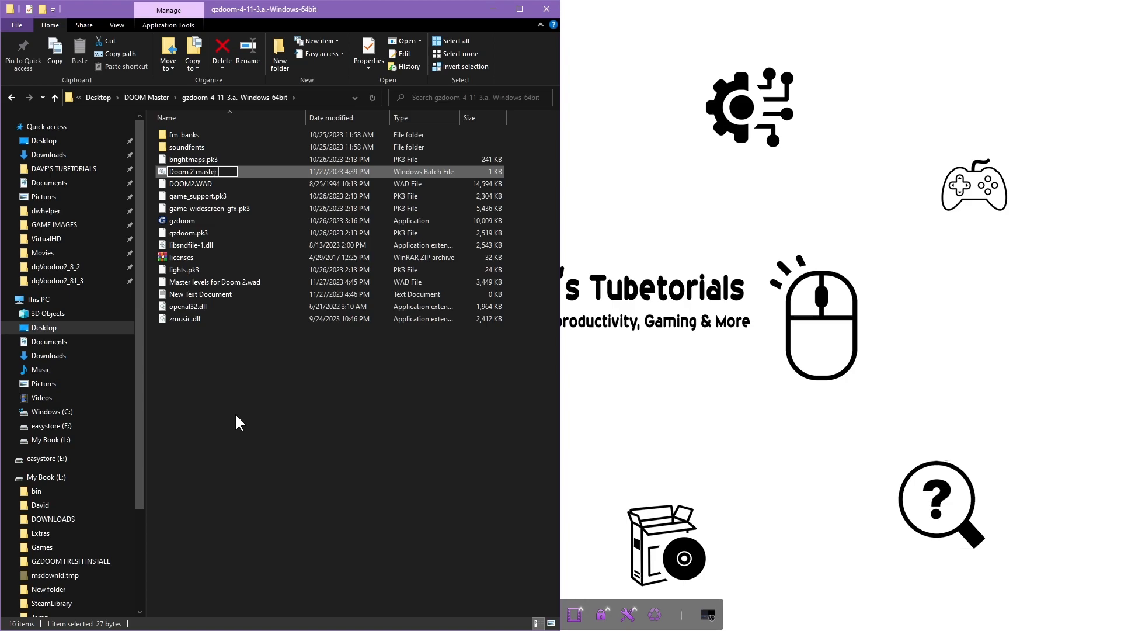
text( Levels)
key(Delete)
text(M)
click(219, 413)
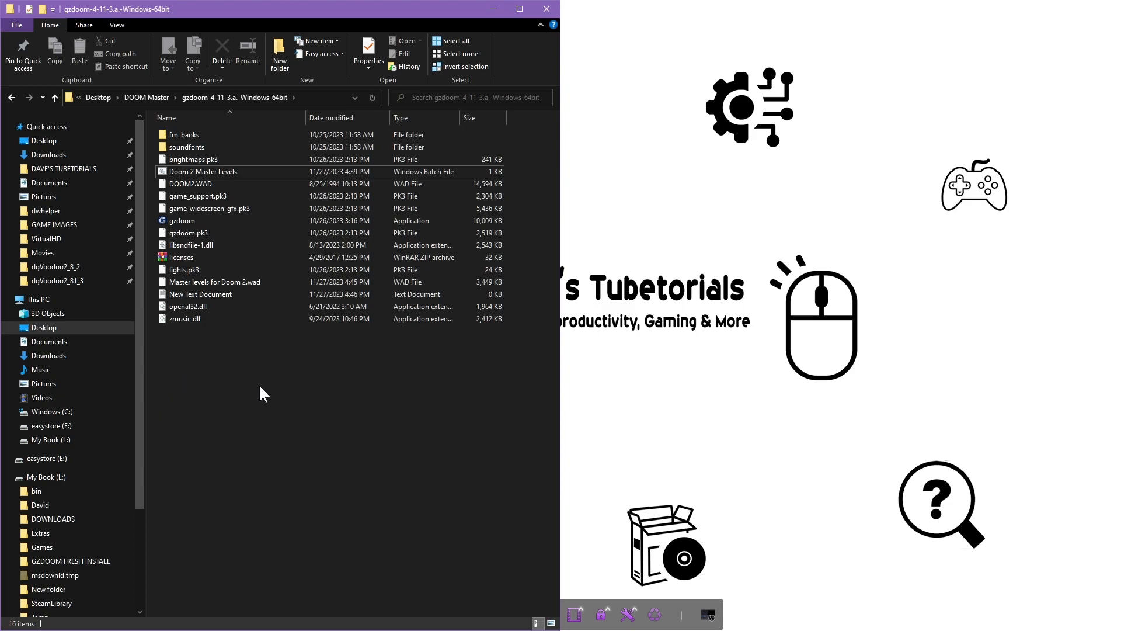
right_click(198, 360)
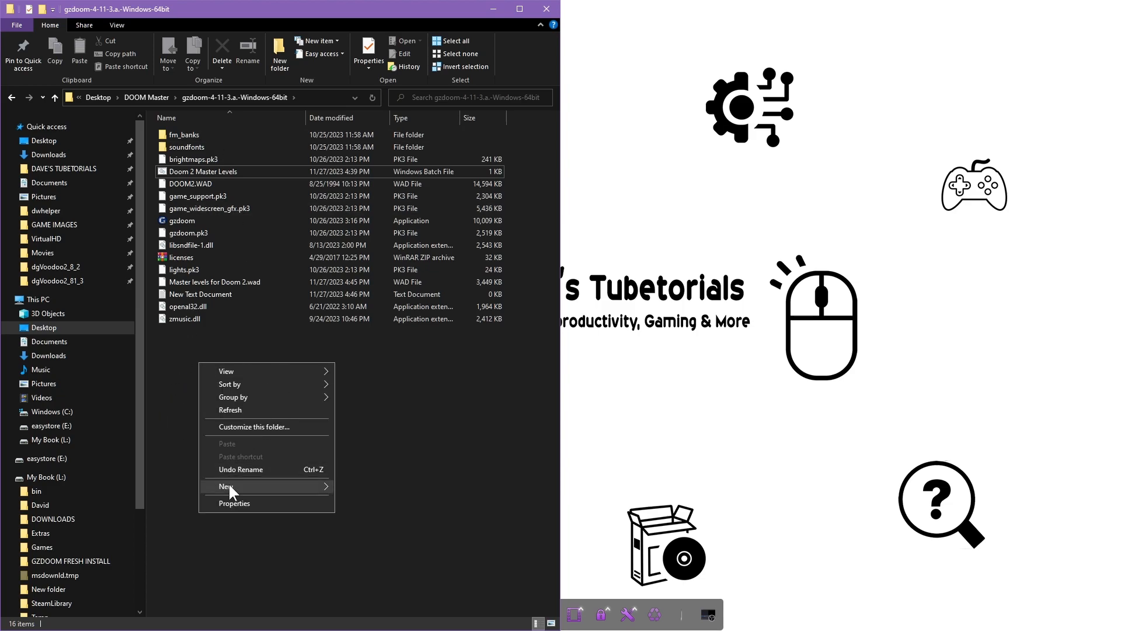
Create an empty text file named 'test' in the GZDoom folder and open it in Notepad
mouse_move(271, 484)
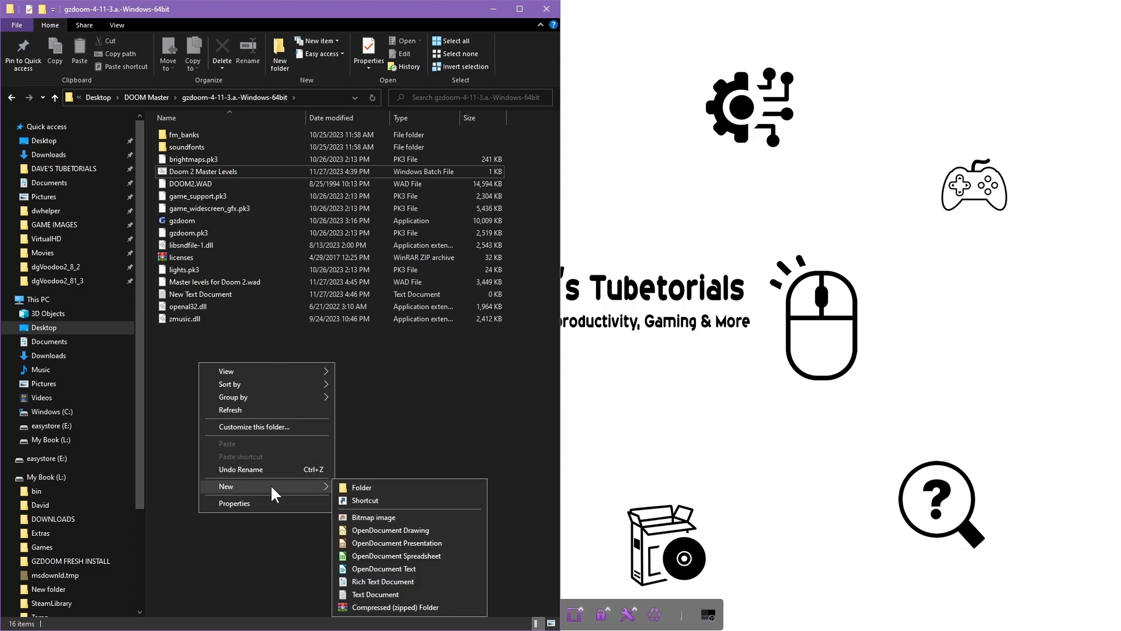
click(366, 594)
text(test)
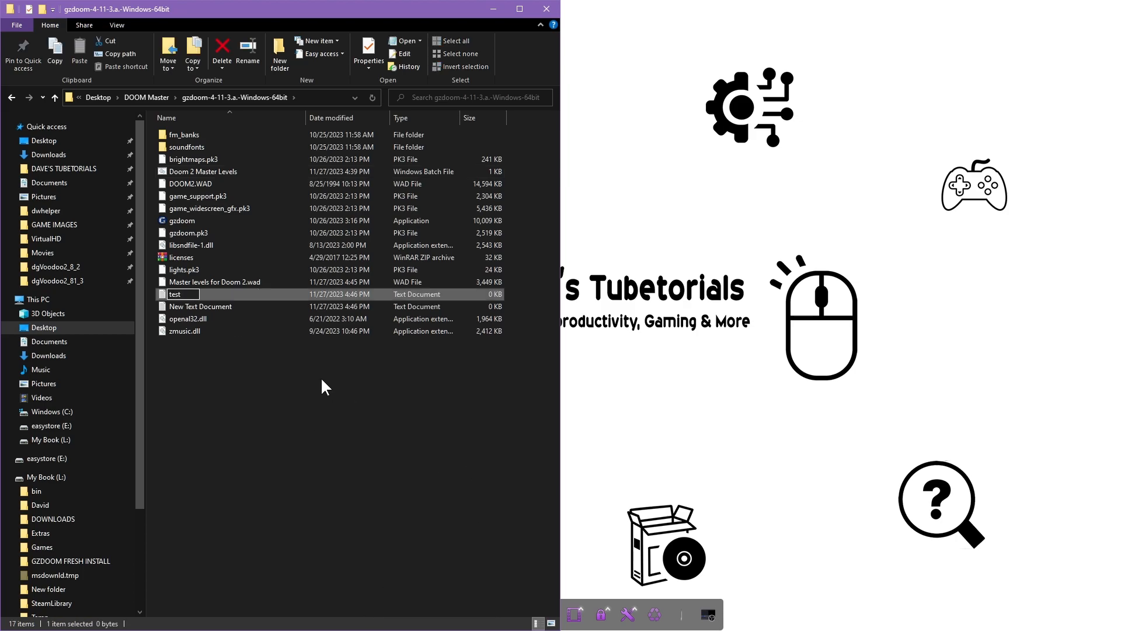
key(Return)
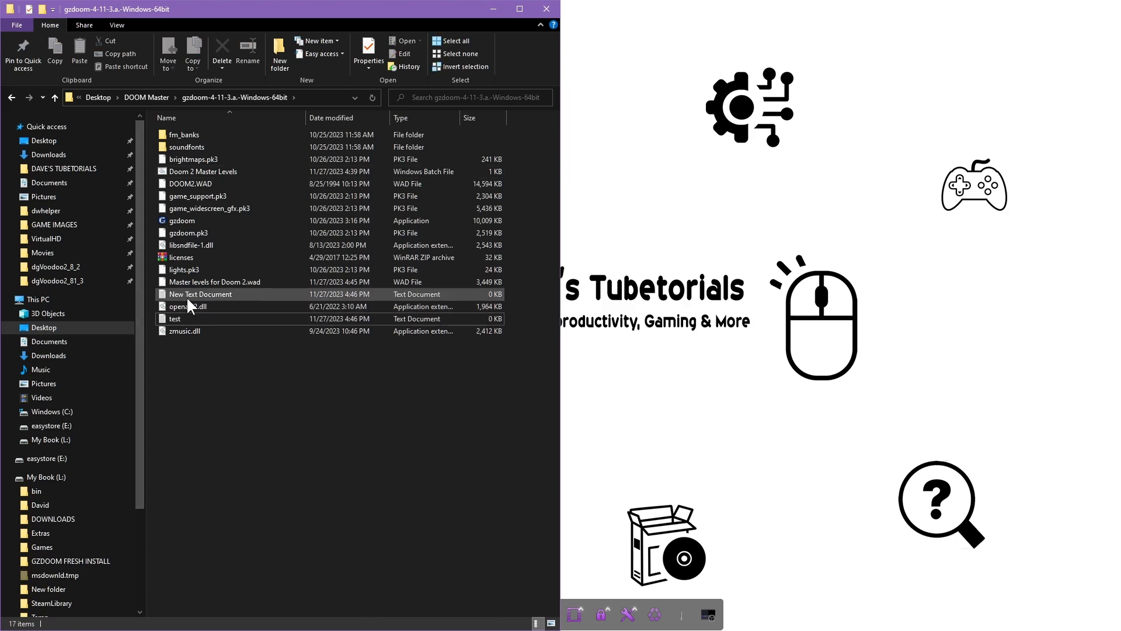
double_click(184, 320)
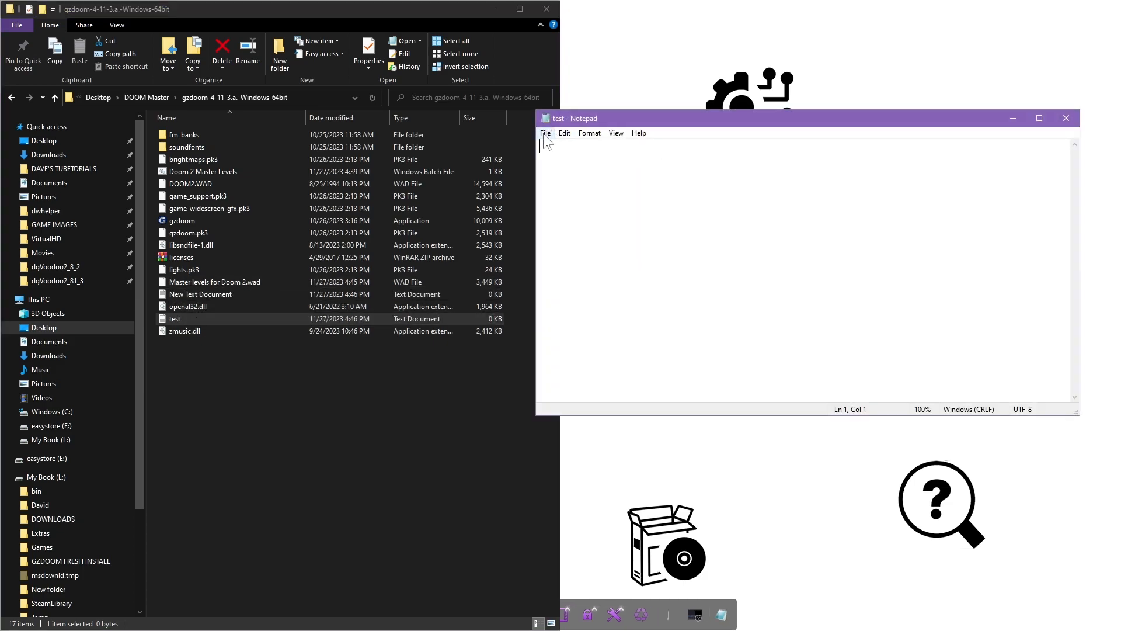
Begin a Save As of the test file as 'Doom 2 master levels.bat2' with the All Files type
click(544, 134)
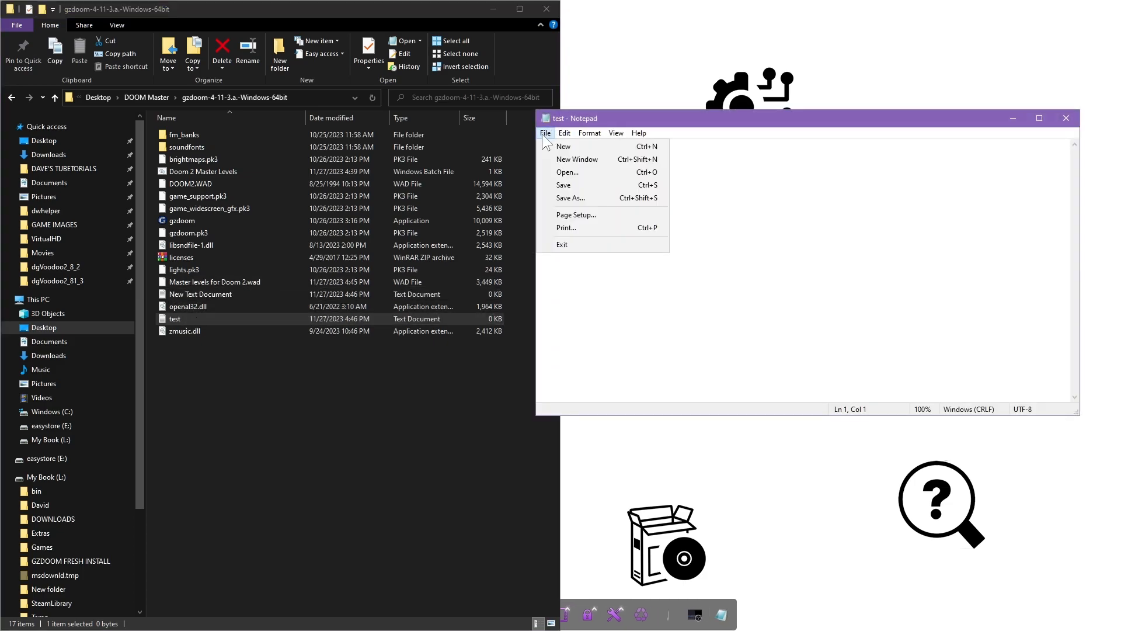
click(569, 198)
click(687, 407)
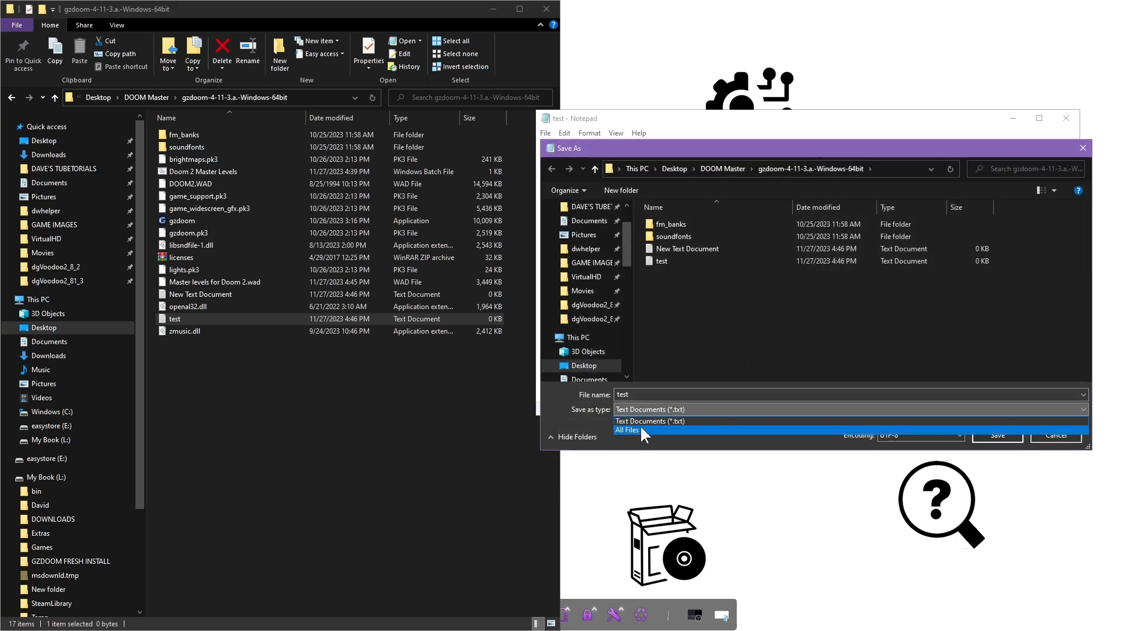
click(640, 429)
double_click(646, 395)
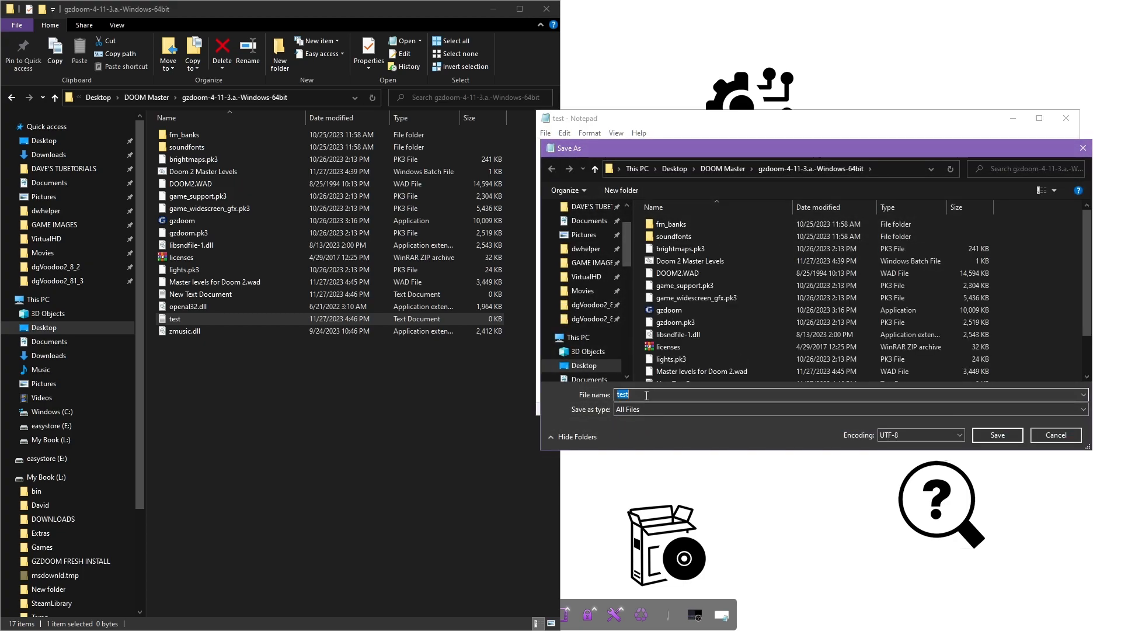
text(D)
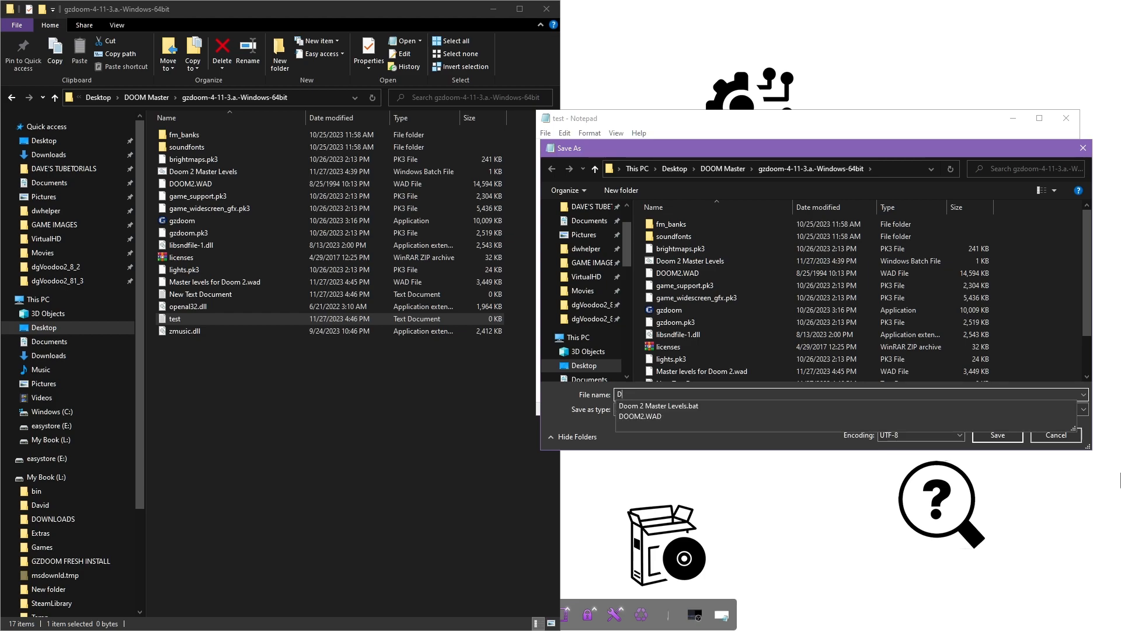
text(oom 2 )
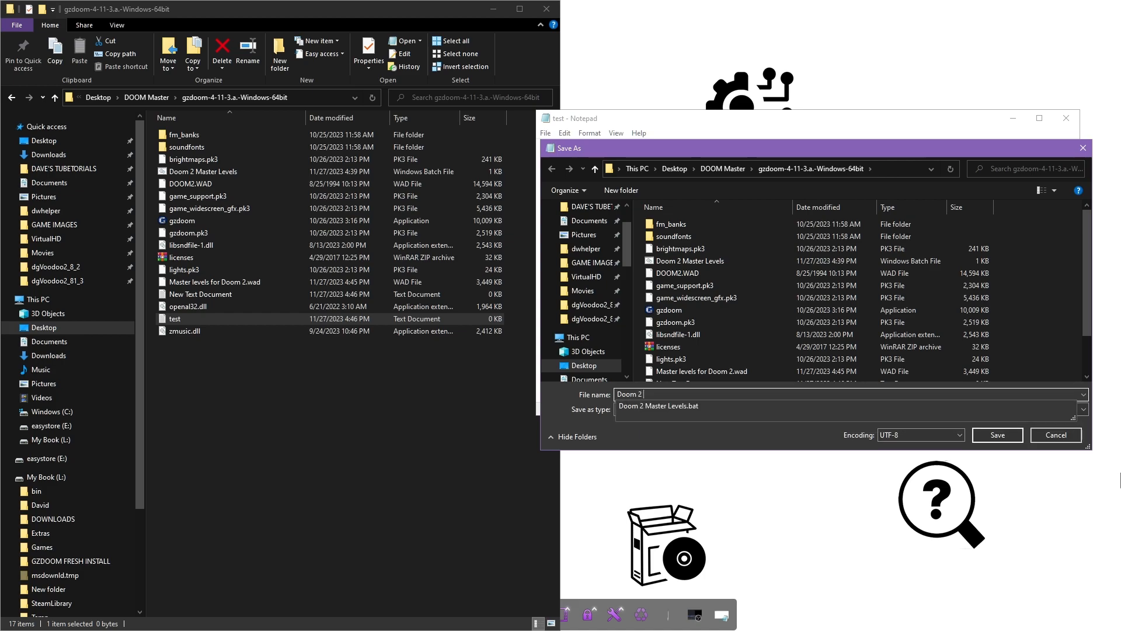
text(master levels.bat)
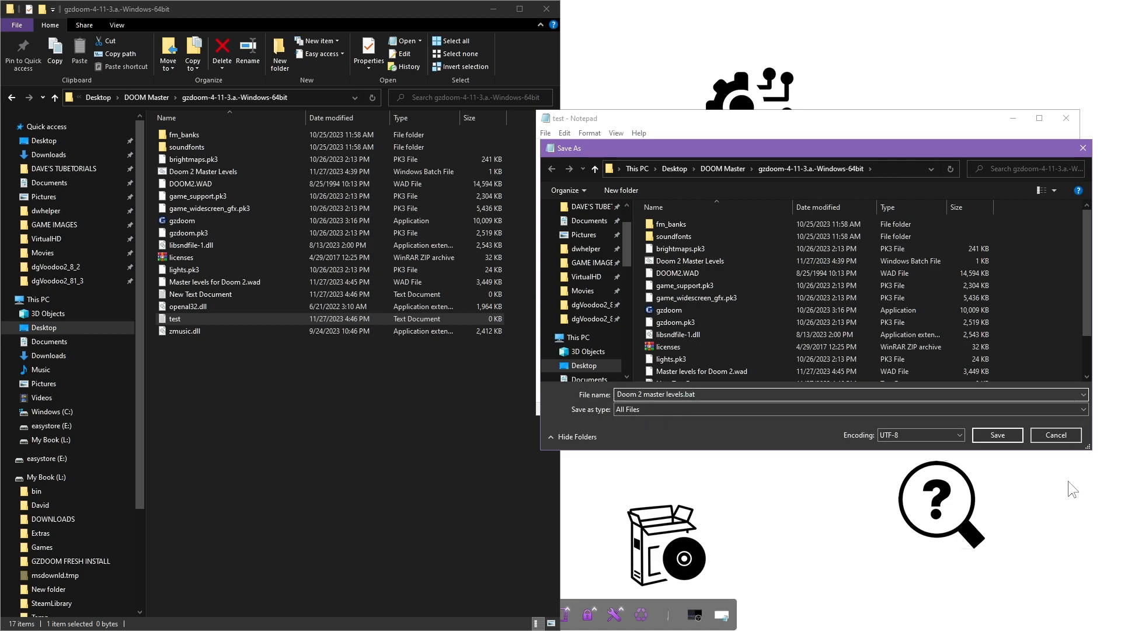
text(2)
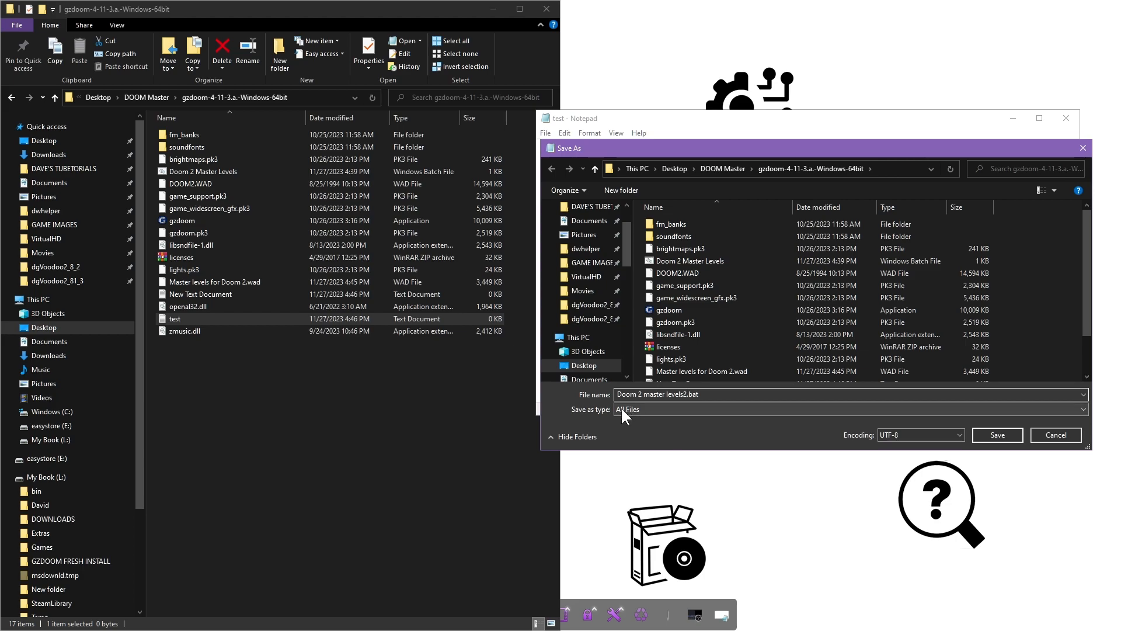
Cancel the save and close Notepad, leaving the empty test file unsaved
click(1056, 435)
click(1074, 475)
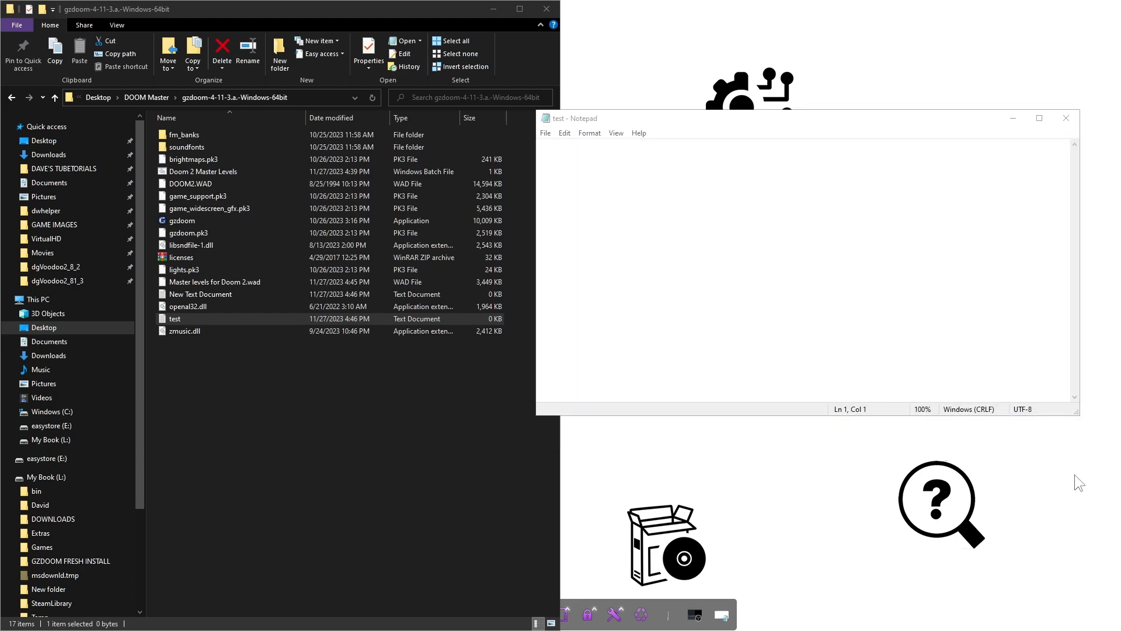
click(1065, 117)
click(392, 412)
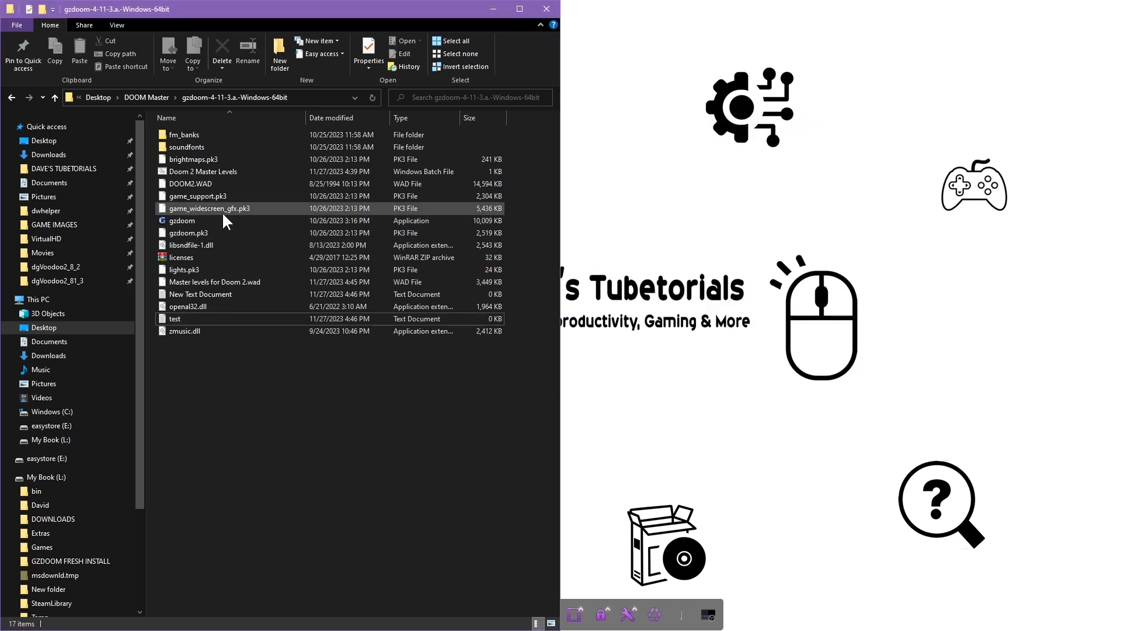
Edit the Doom 2 Master Levels batch file in Notepad and add '-file' after doom2.wad
right_click(176, 171)
click(214, 192)
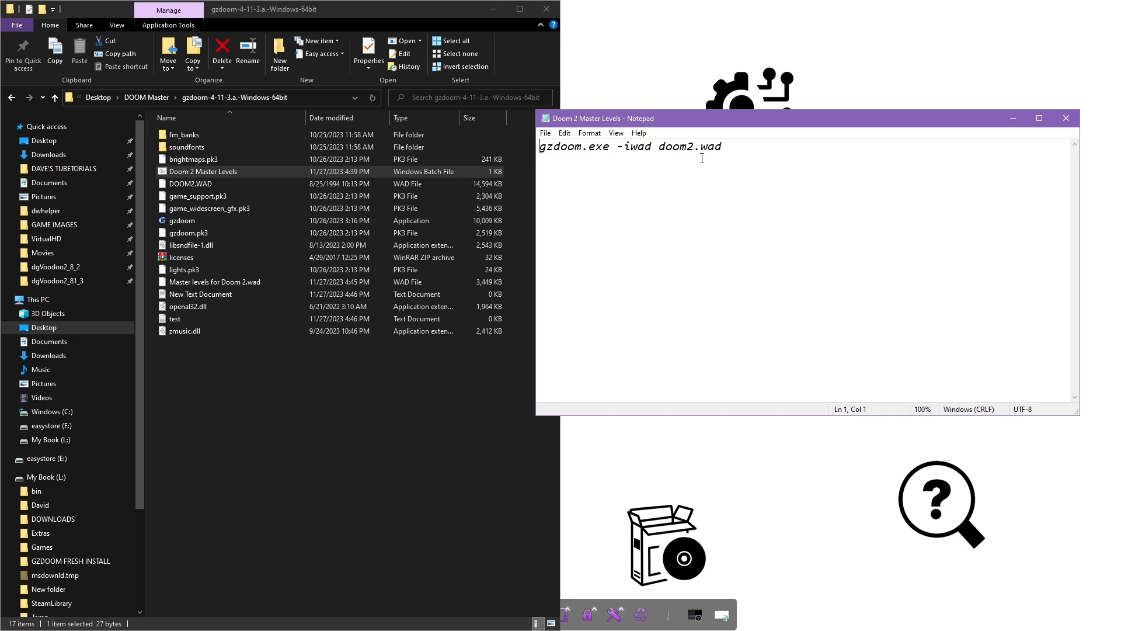
click(751, 150)
text(-file)
Copy the WAD's name from Explorer and paste it after -file, adding '.wad'
right_click(184, 282)
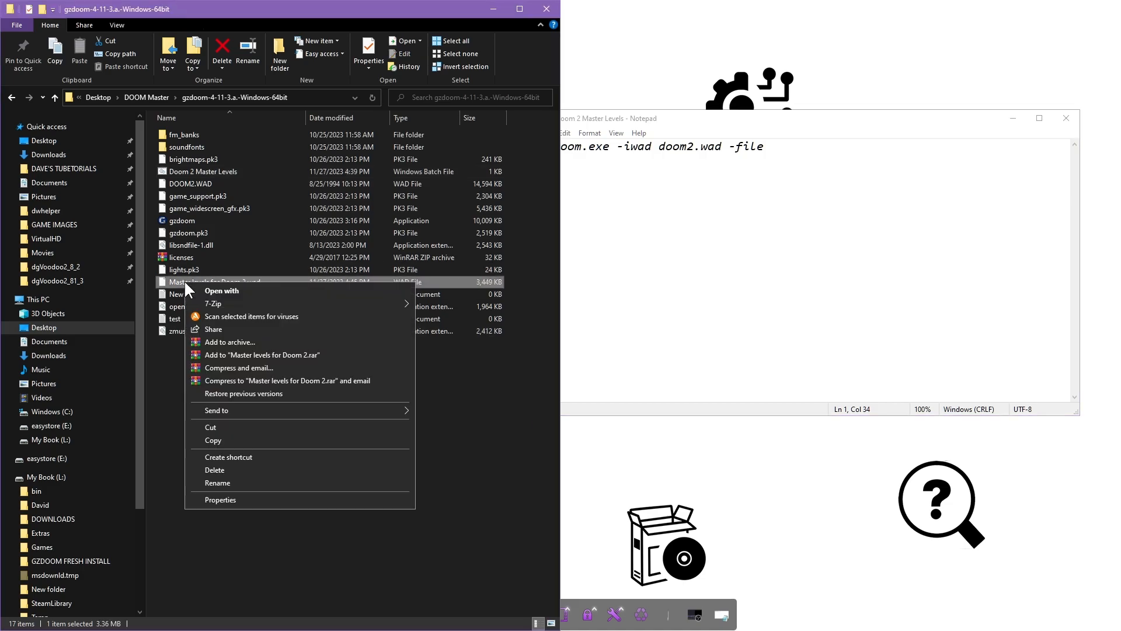
click(211, 482)
key(ctrl+c)
click(272, 492)
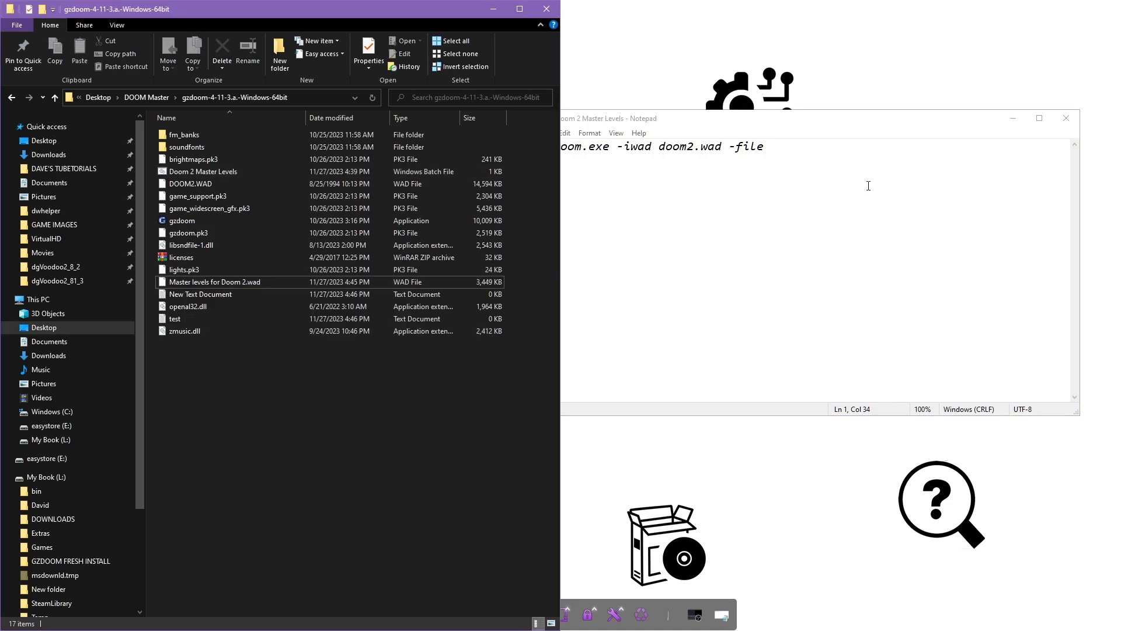
click(794, 153)
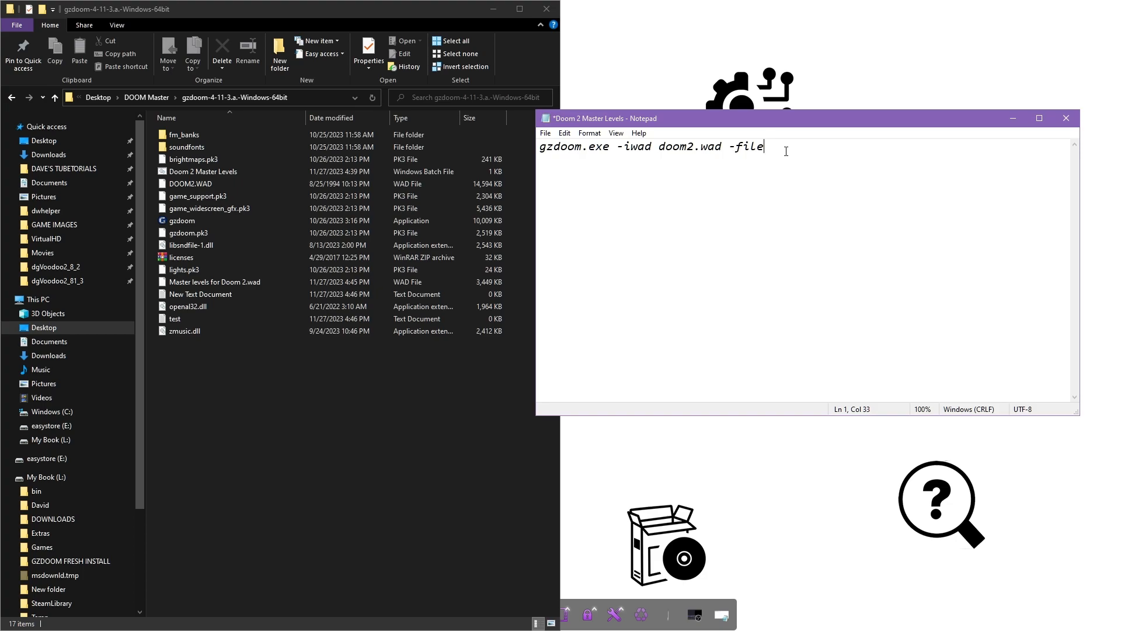
key(ctrl+v)
text(.wad)
click(678, 262)
click(546, 133)
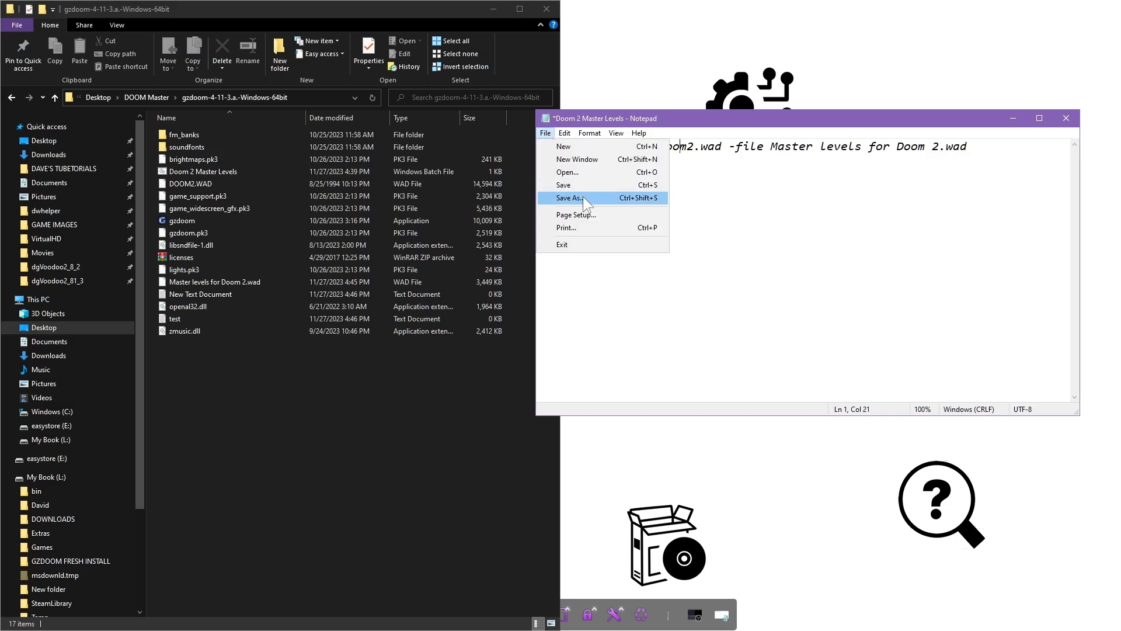
Save the text as 'Doom 2 master levels.bat' with All Files type, replacing the existing file
click(573, 198)
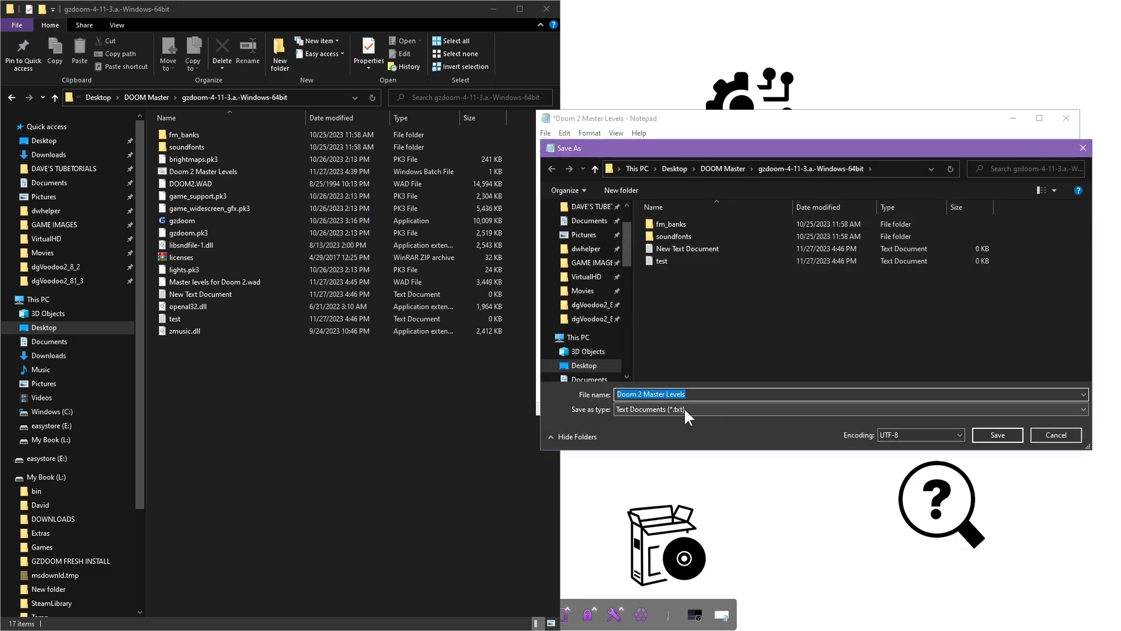
click(695, 409)
click(662, 429)
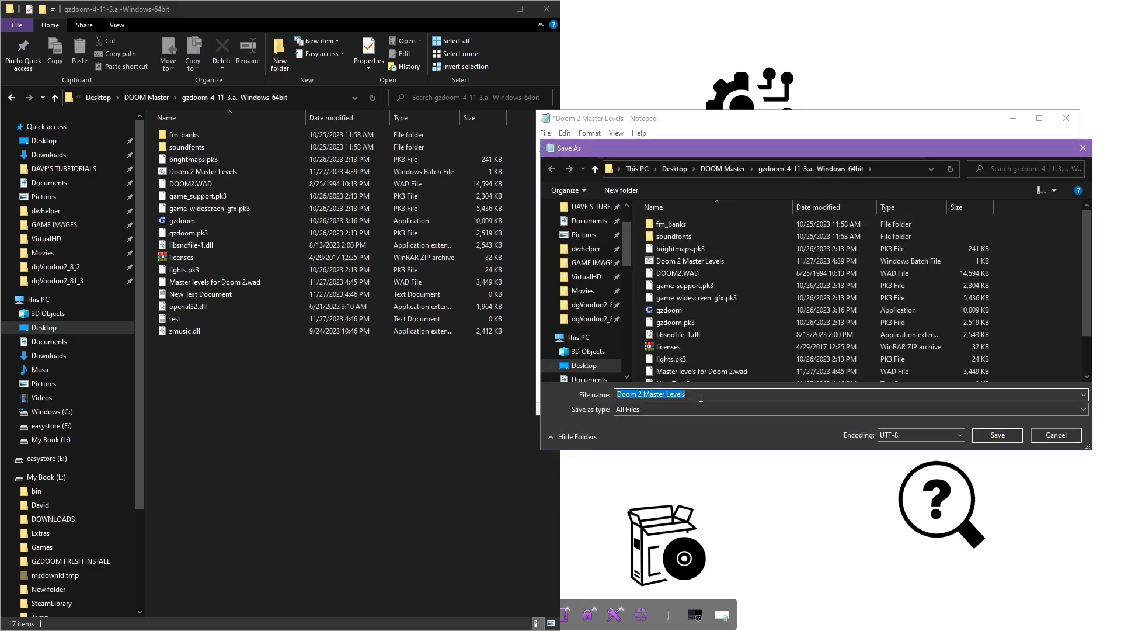
text(.bat)
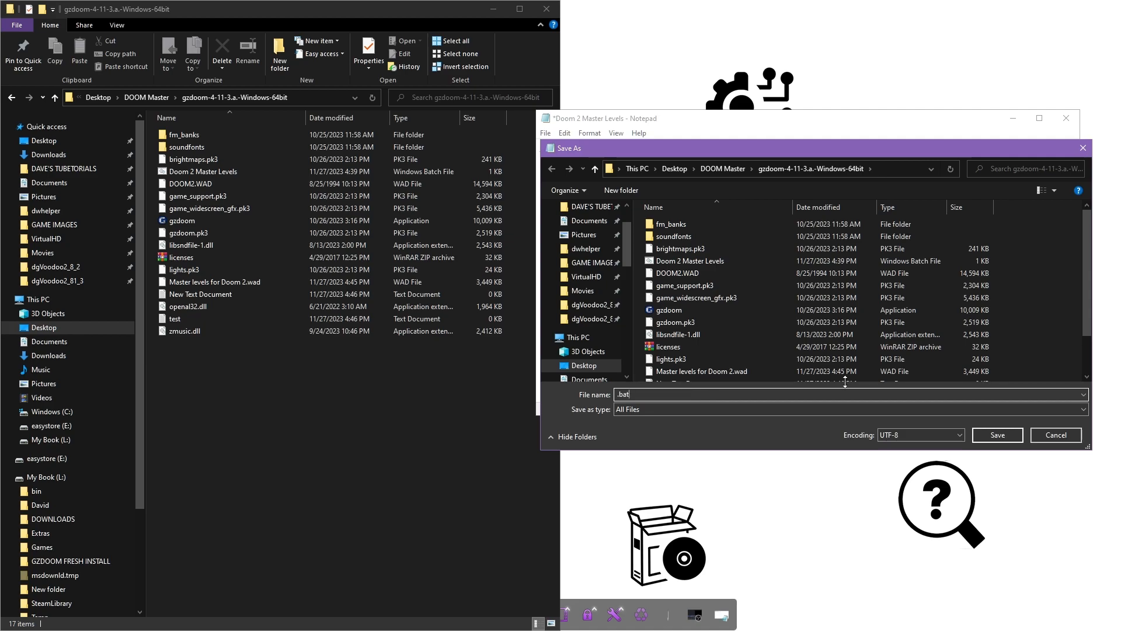
text(Doom 2 ma)
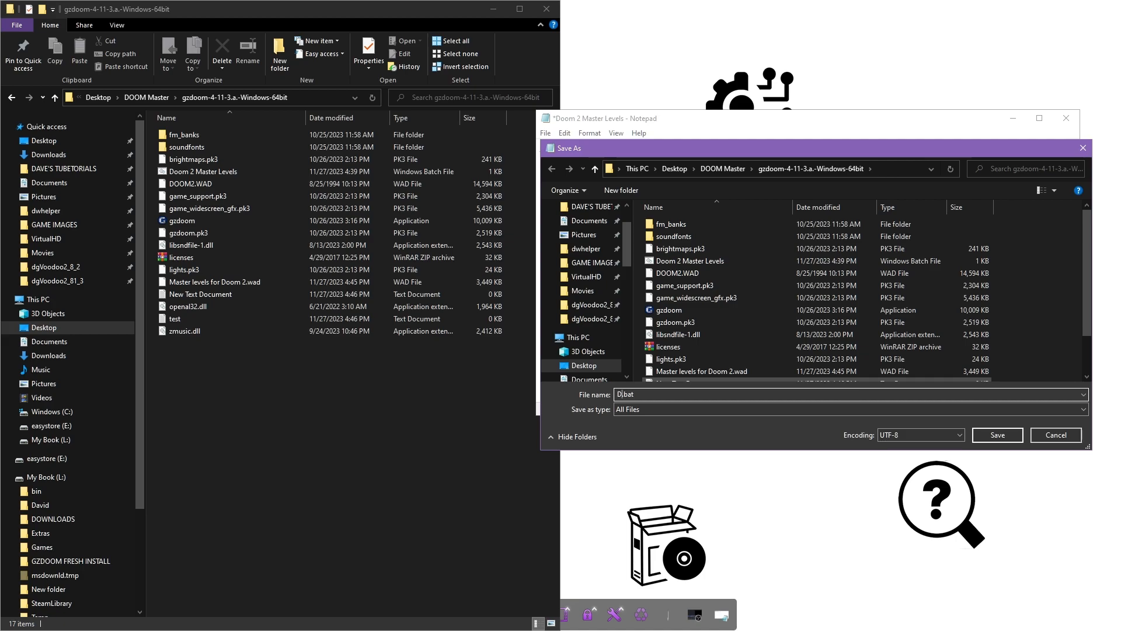
text(ster levels)
click(994, 433)
click(588, 321)
Deselect the text and minimize Notepad to reveal the GZDoom folder
drag(826, 146, 861, 146)
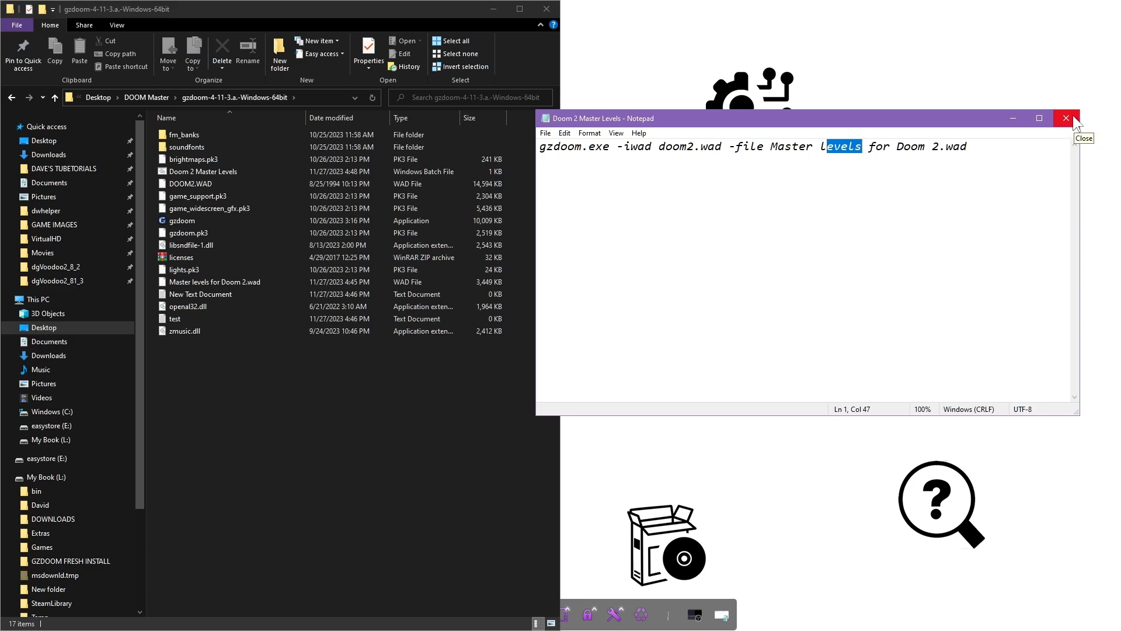
click(848, 184)
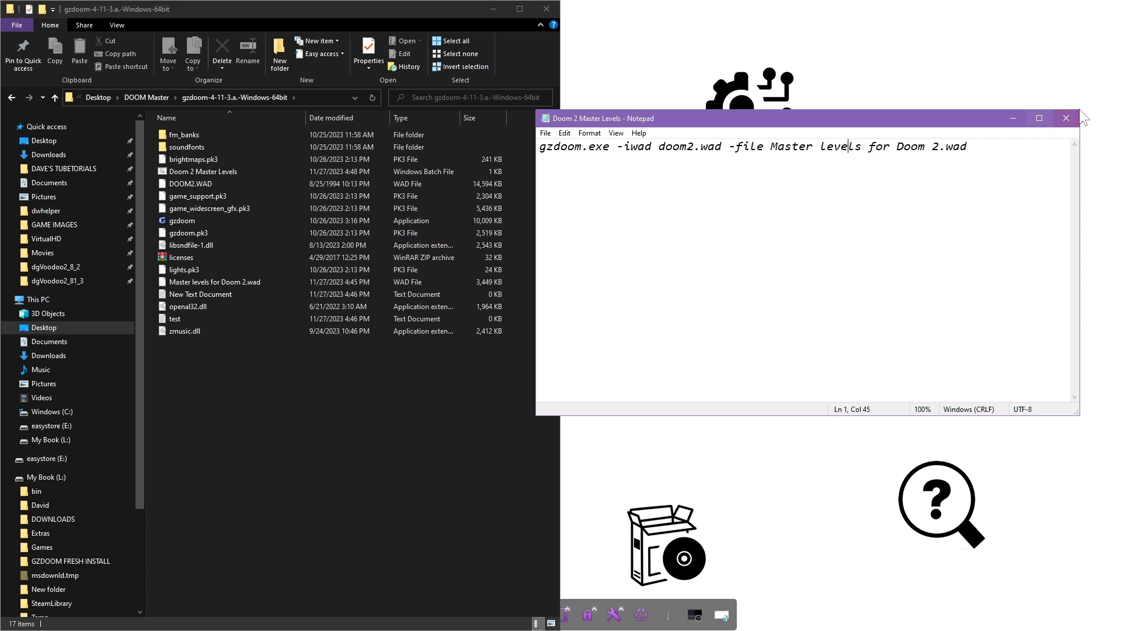
click(1014, 119)
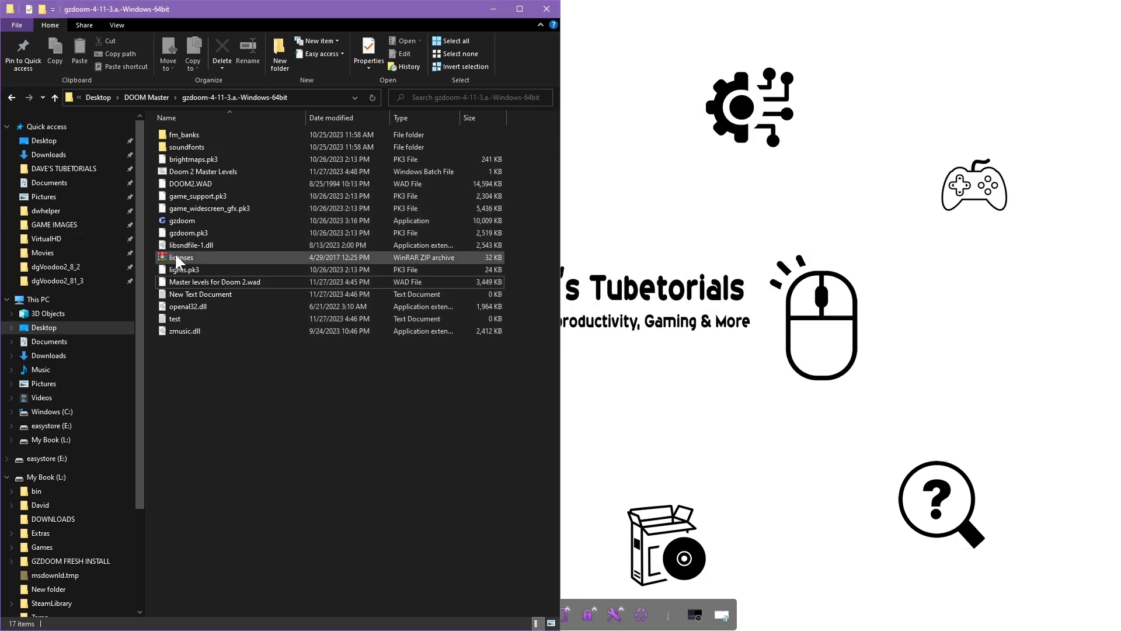
double_click(178, 173)
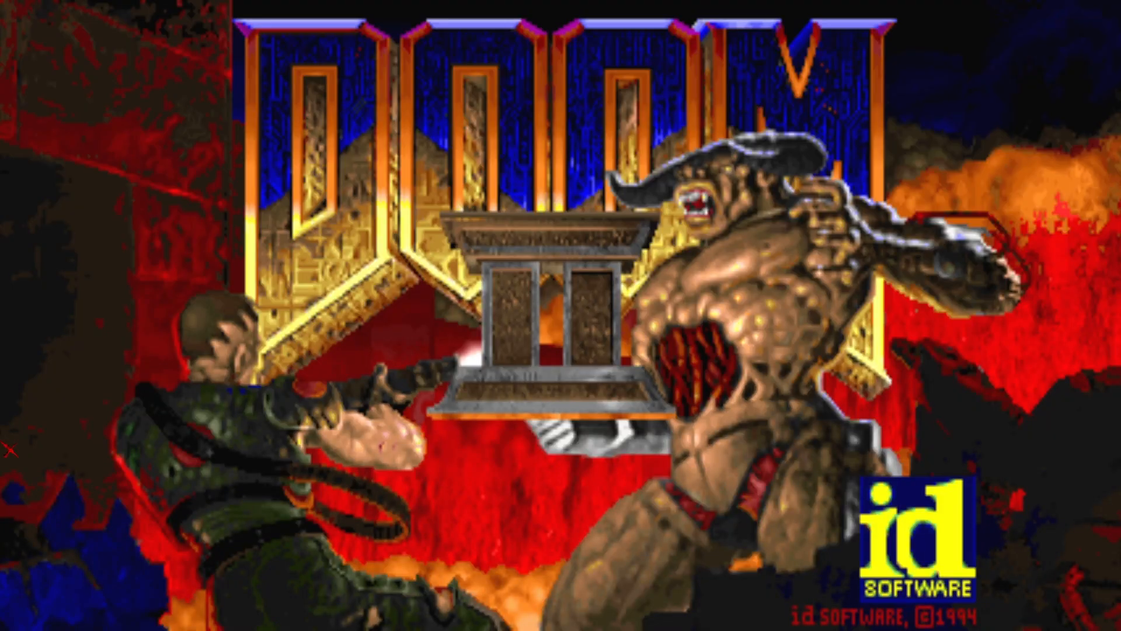
key(Escape)
key(Return)
key(Up)
key(Up)
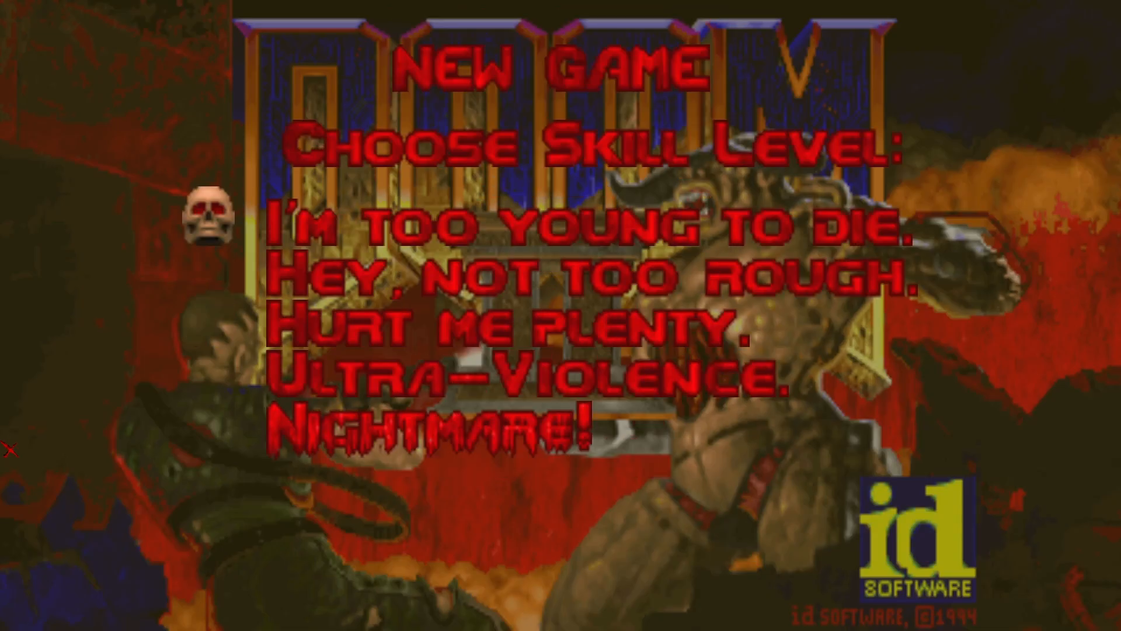
key(Return)
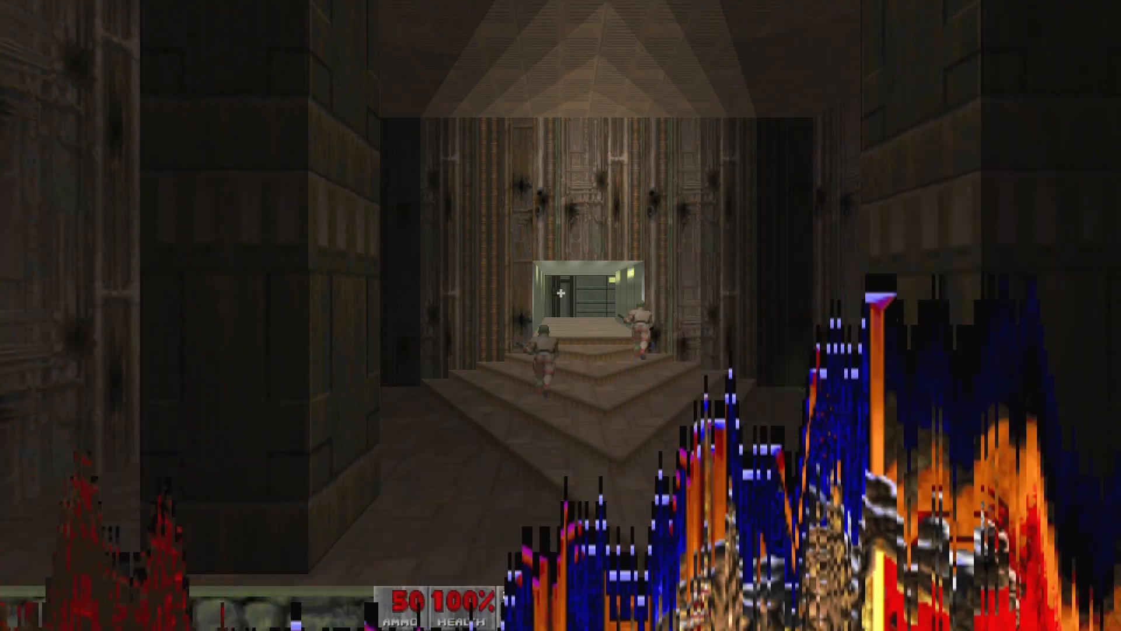
key(Escape)
key(Down)
key(Down)
key(Down)
key(Down)
key(Up)
key(Up)
key(Up)
key(Up)
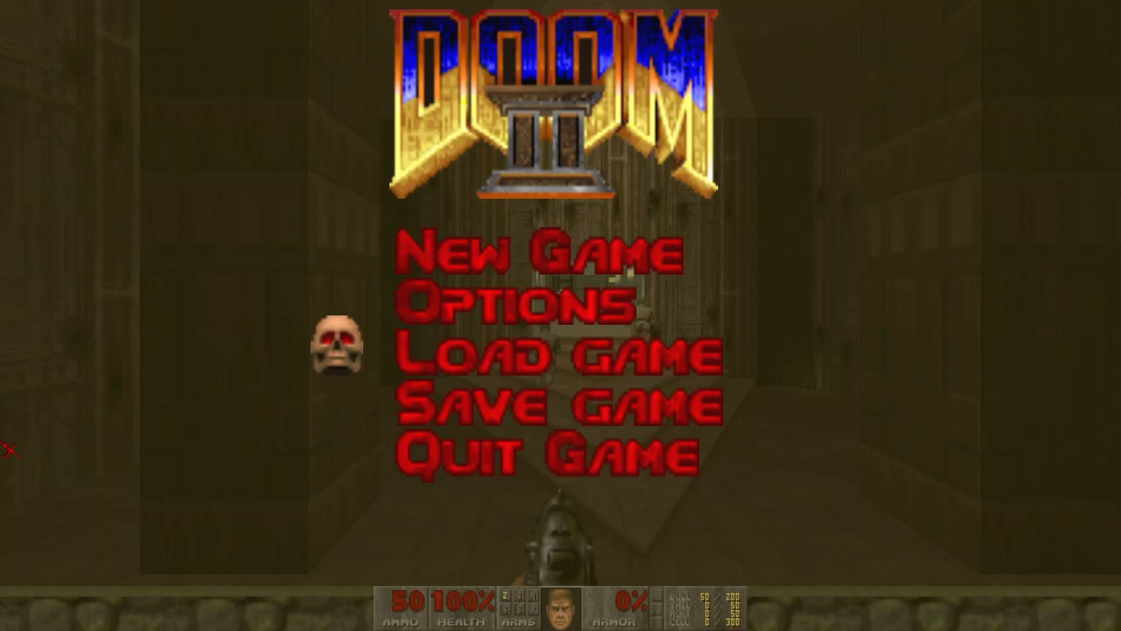
key(Return)
key(Down)
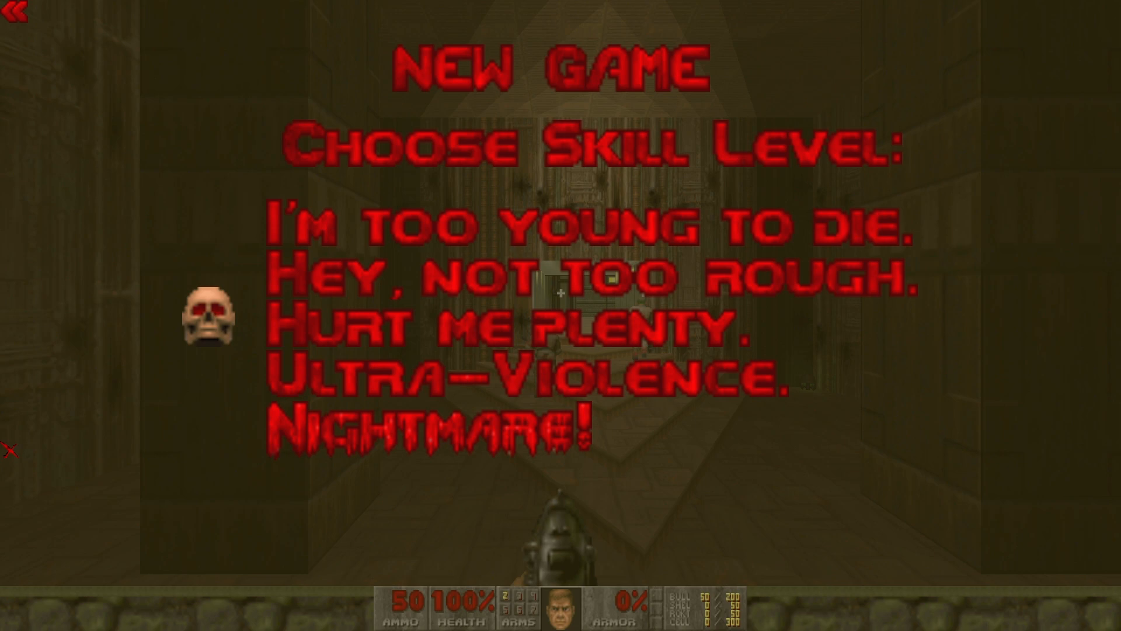
key(BackSpace)
key(Down)
key(Down)
key(Down)
key(Down)
key(Return)
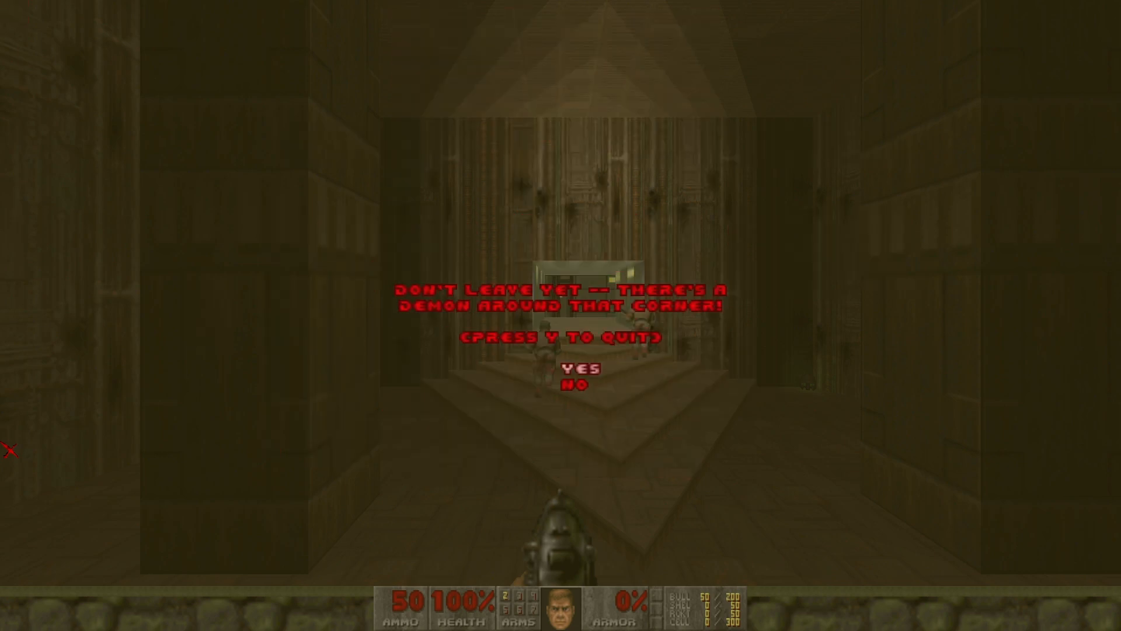
key(y)
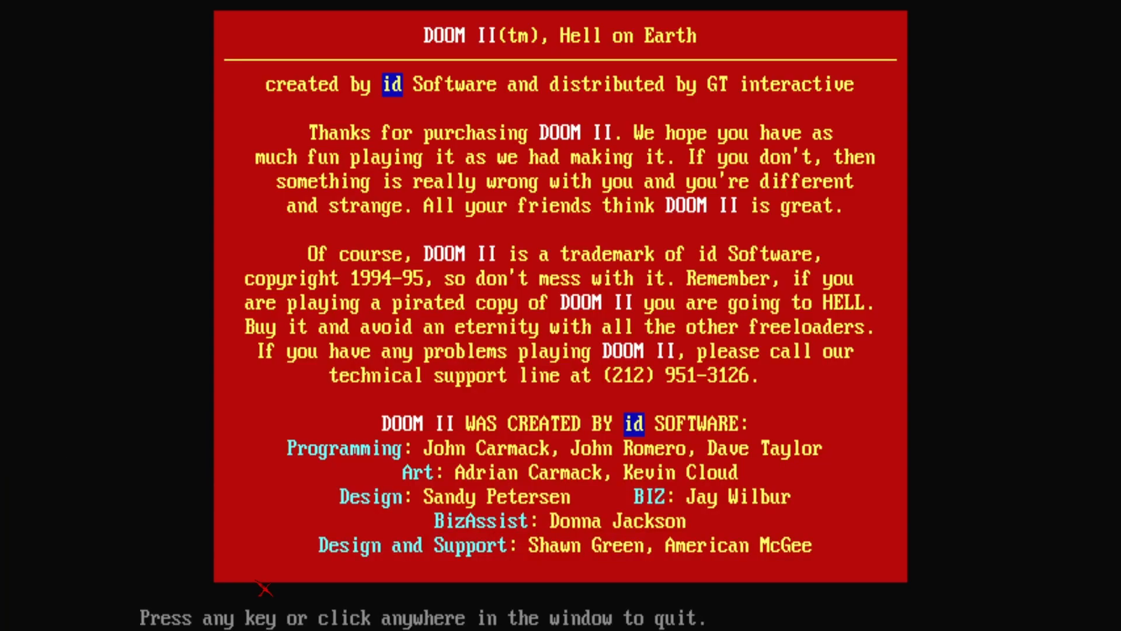
click(303, 537)
click(230, 564)
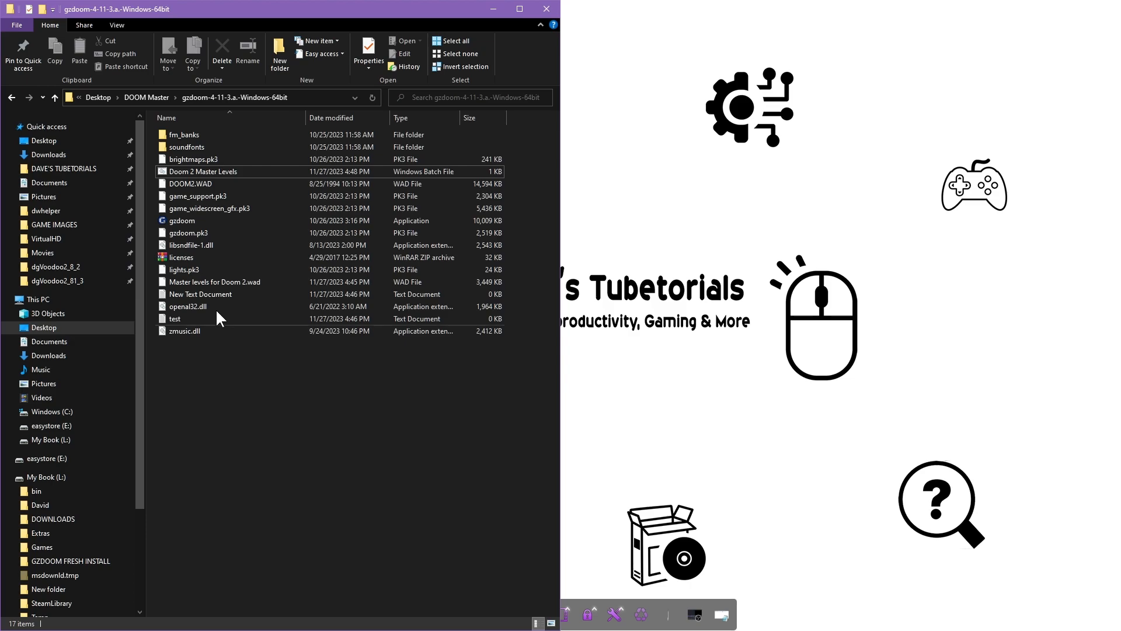
right_click(208, 170)
Edit the batch file so the WAD name's spaces become underscores: Master_levels_for_Doom_2.wad
click(260, 193)
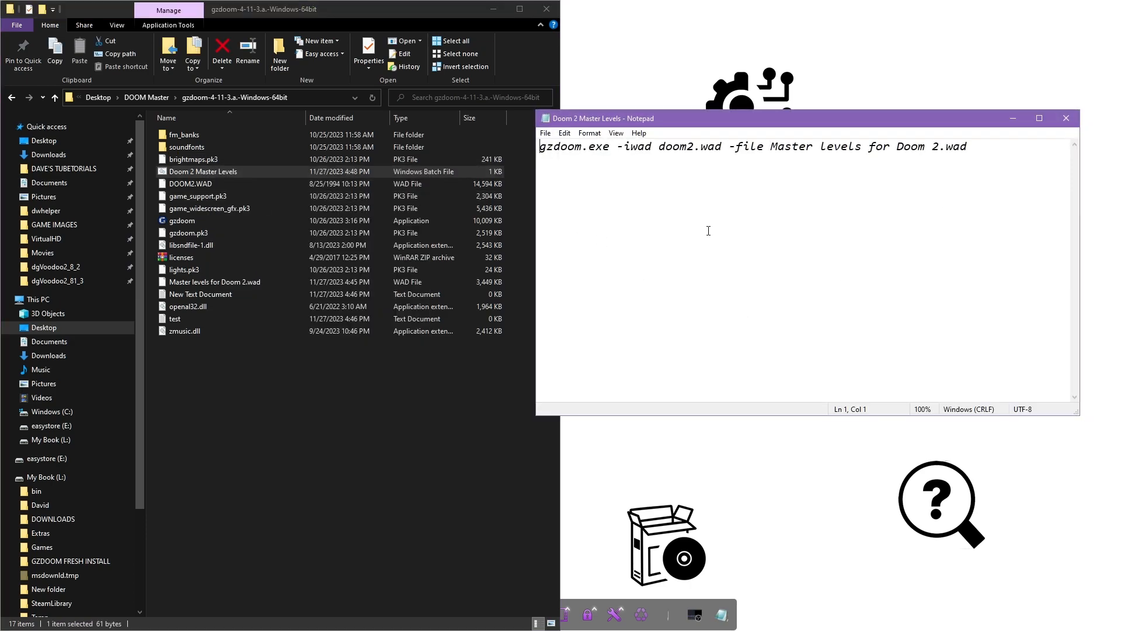
click(813, 151)
key(Delete)
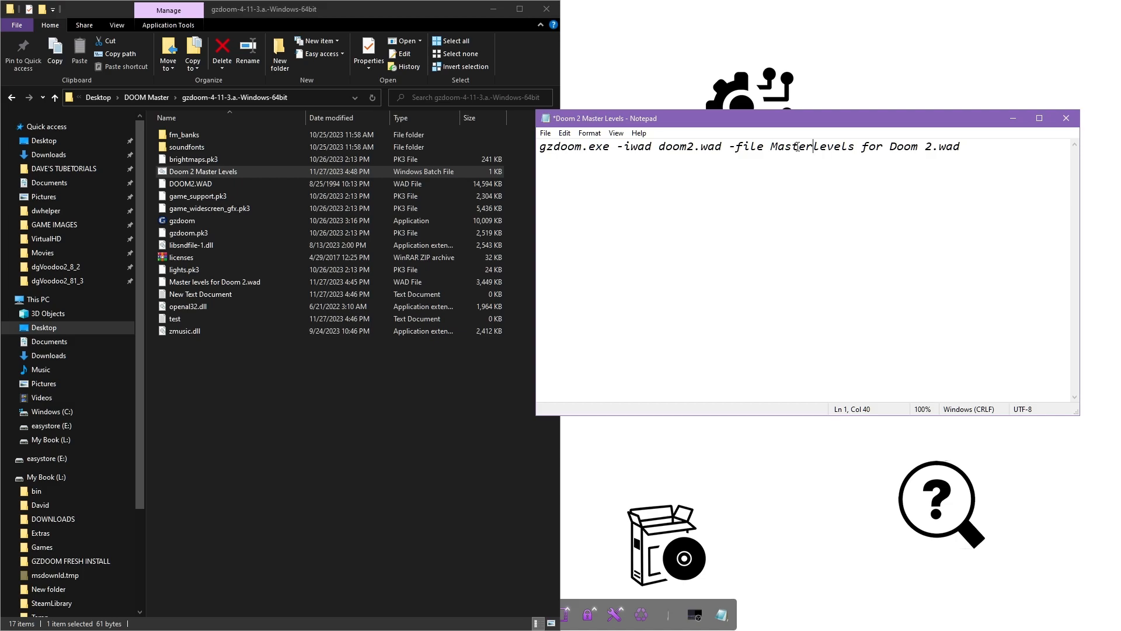
text(_)
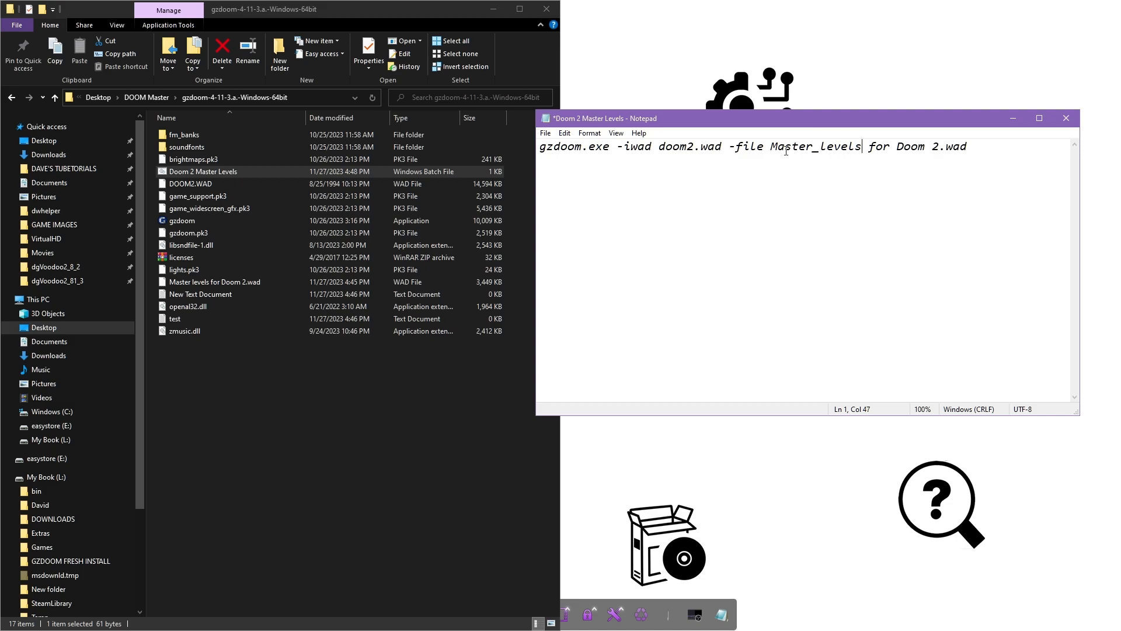
key(Delete)
key(Delete)
text(_)
click(928, 147)
key(Delete)
text(_)
Start renaming 'Master levels for Doom 2.wad' in the gzdoom folder
click(232, 283)
right_click(231, 282)
click(268, 484)
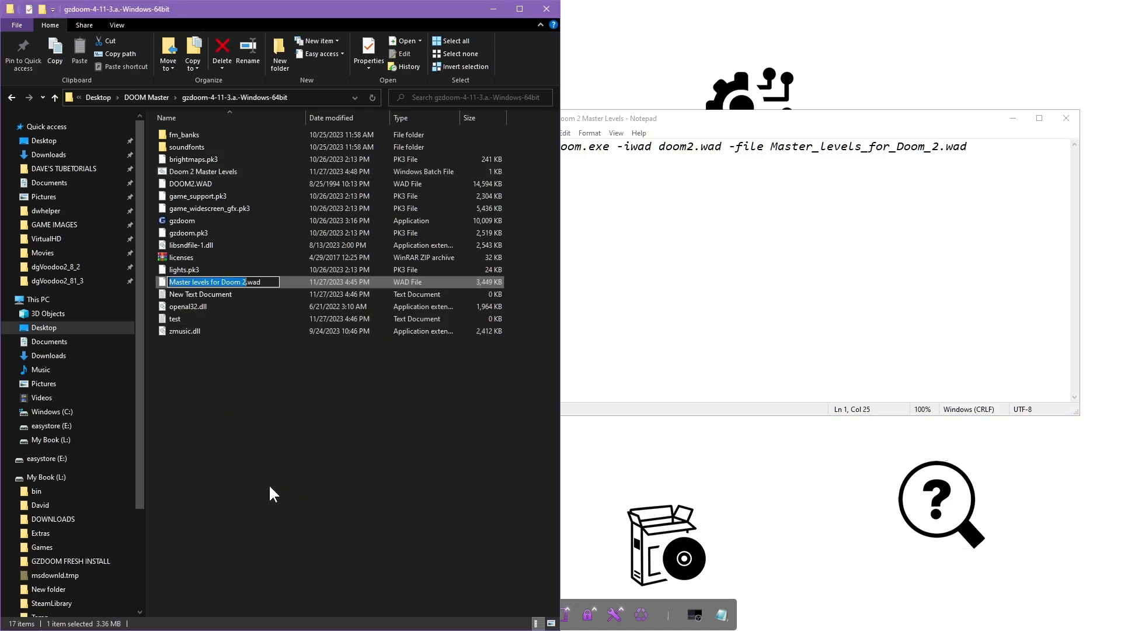
key(Left)
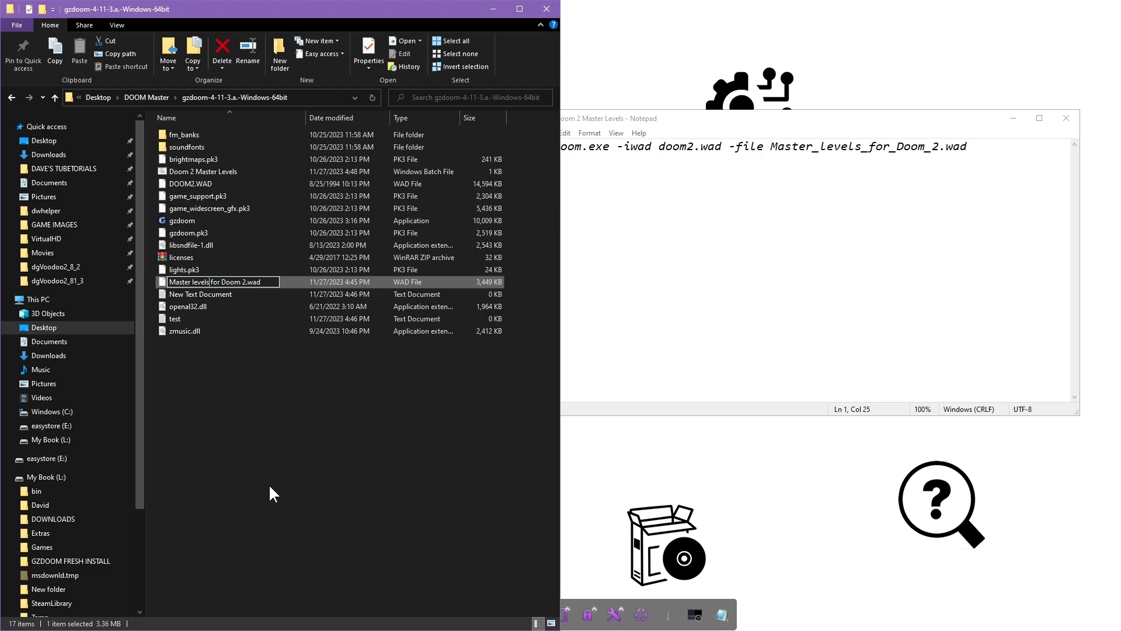
Replace each space with an underscore, committing the name Master_levels_for_Doom_2.wad
key(Delete)
text(_)
key(Delete)
text(_)
key(Delete)
text(_)
key(Delete)
text(_)
key(Delete)
click(274, 383)
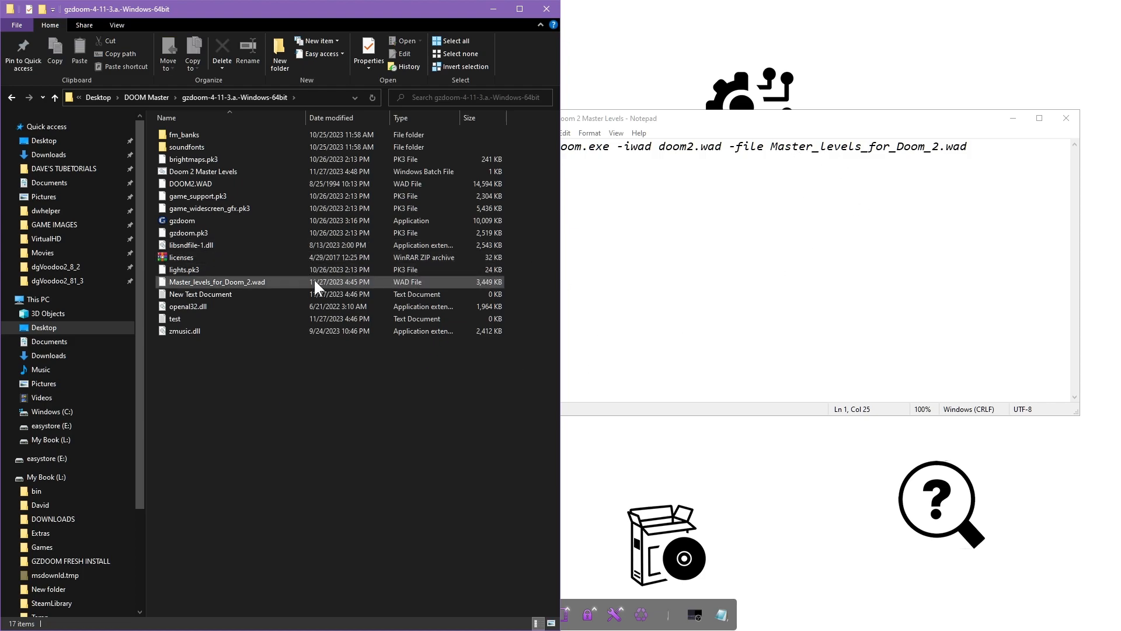
click(766, 227)
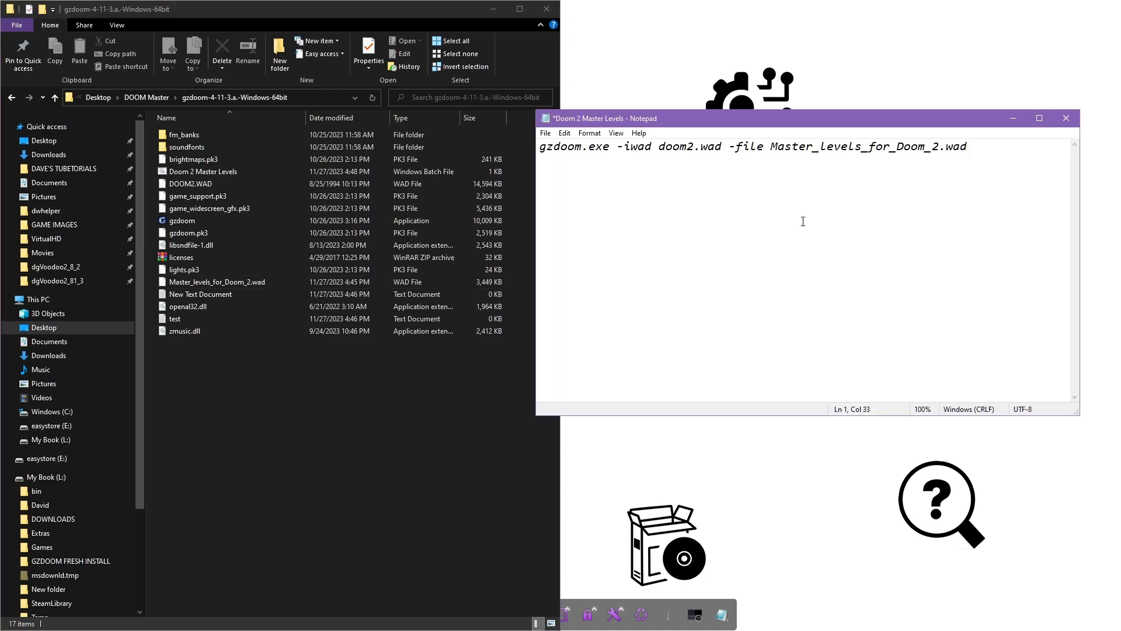
click(545, 133)
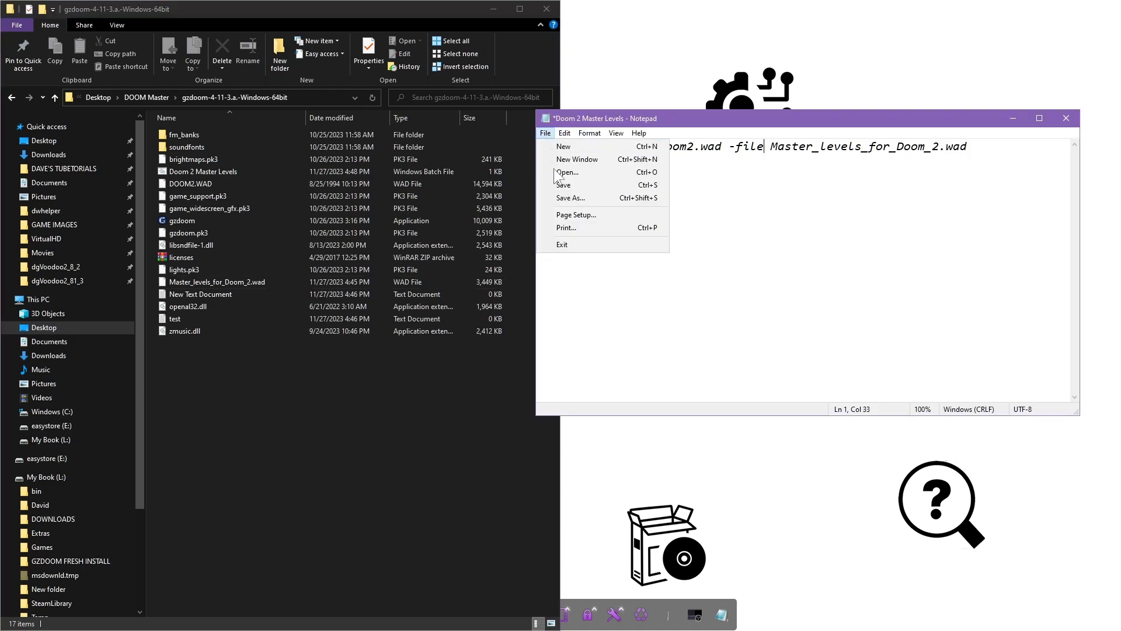
click(562, 185)
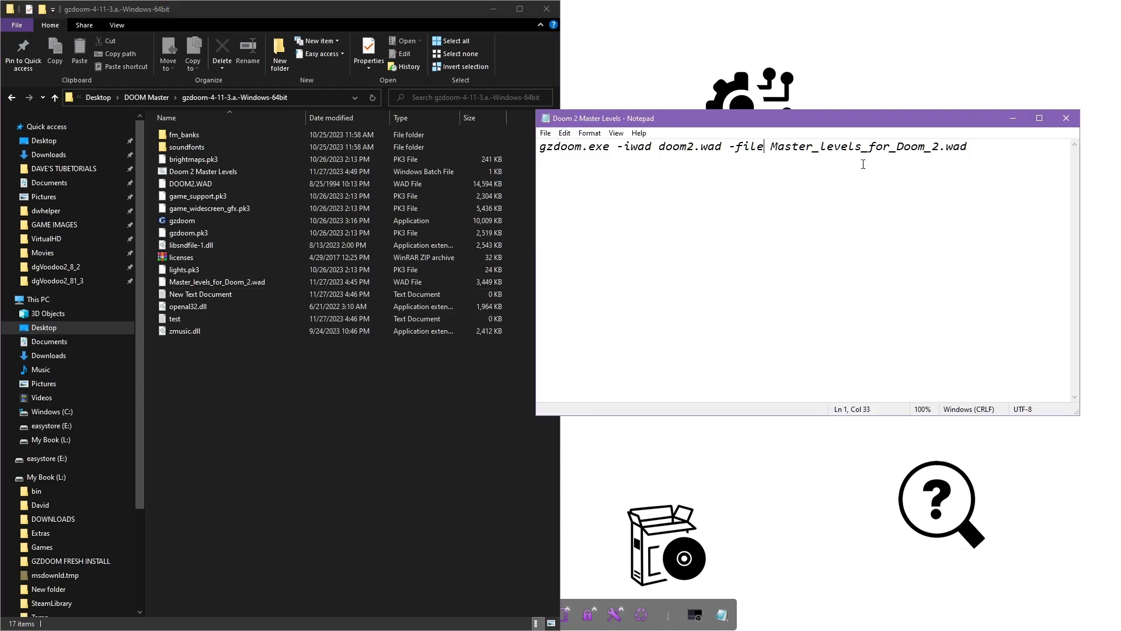
click(1066, 118)
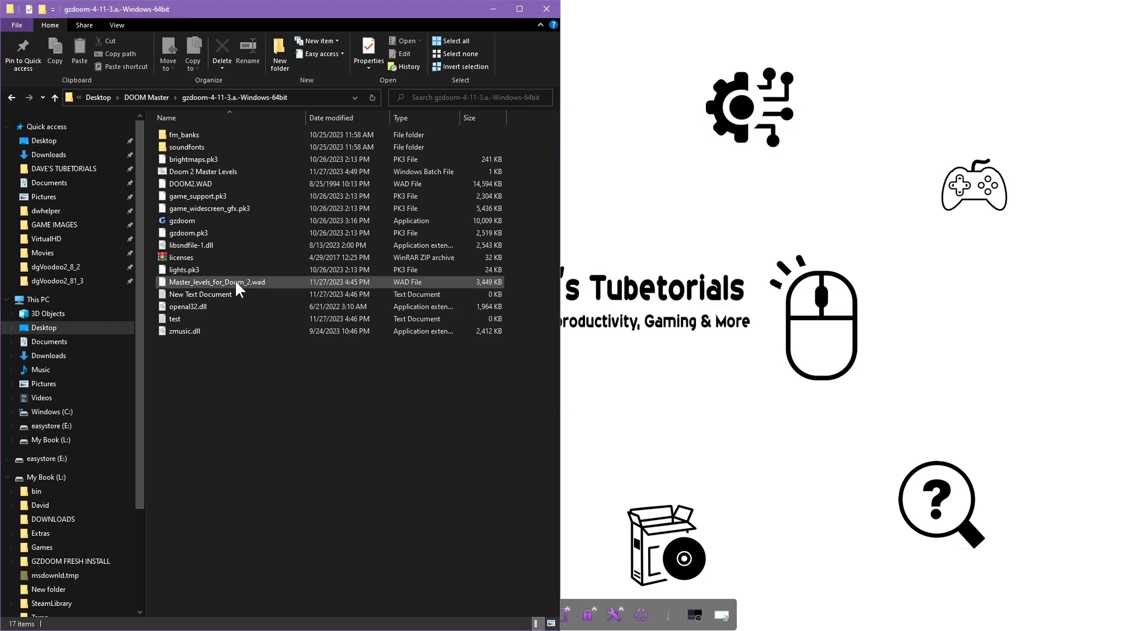
right_click(180, 171)
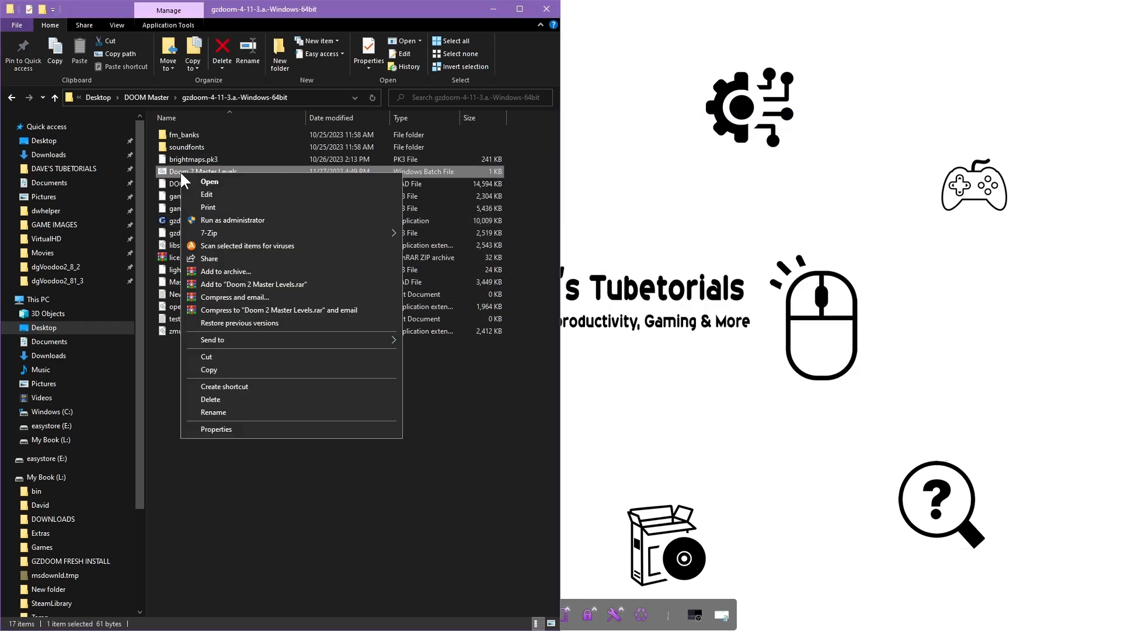
click(216, 195)
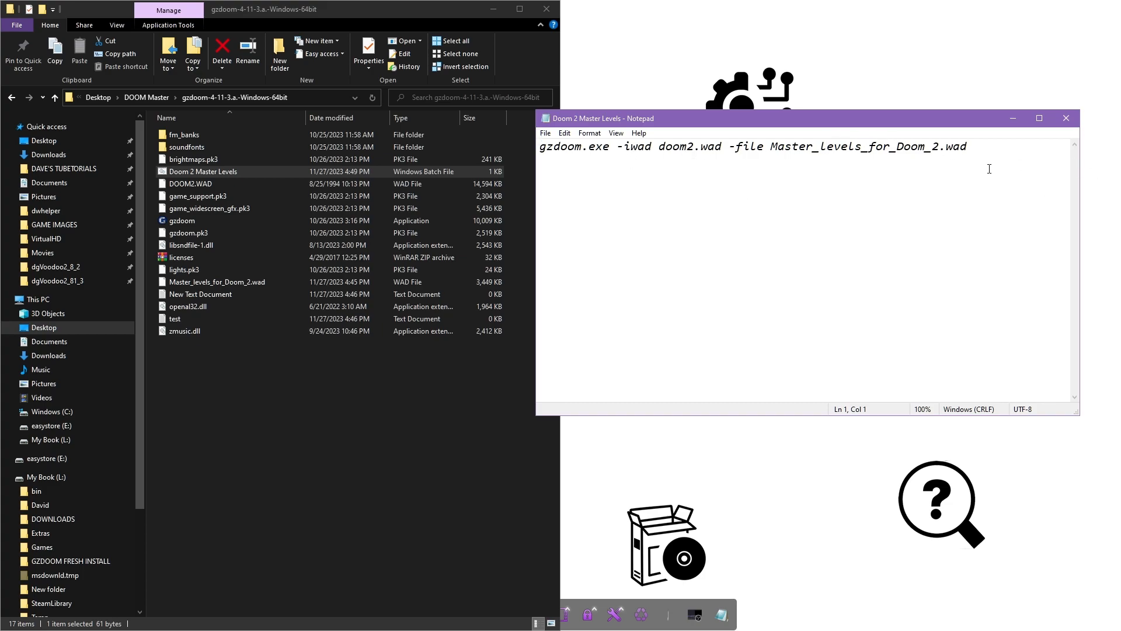
click(1066, 118)
click(353, 462)
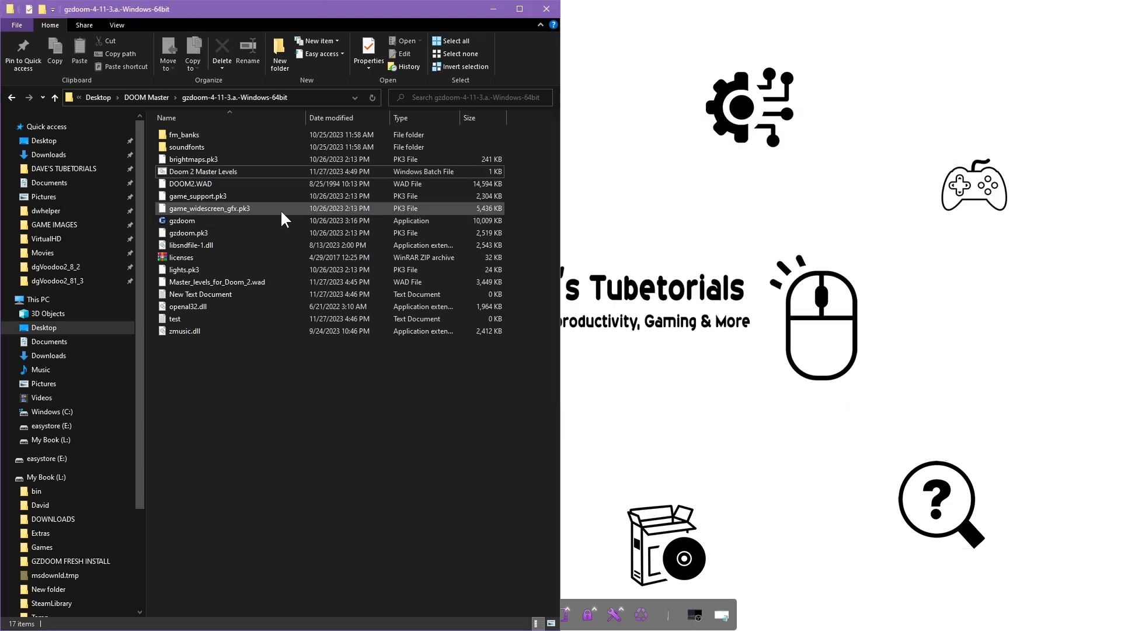
double_click(167, 170)
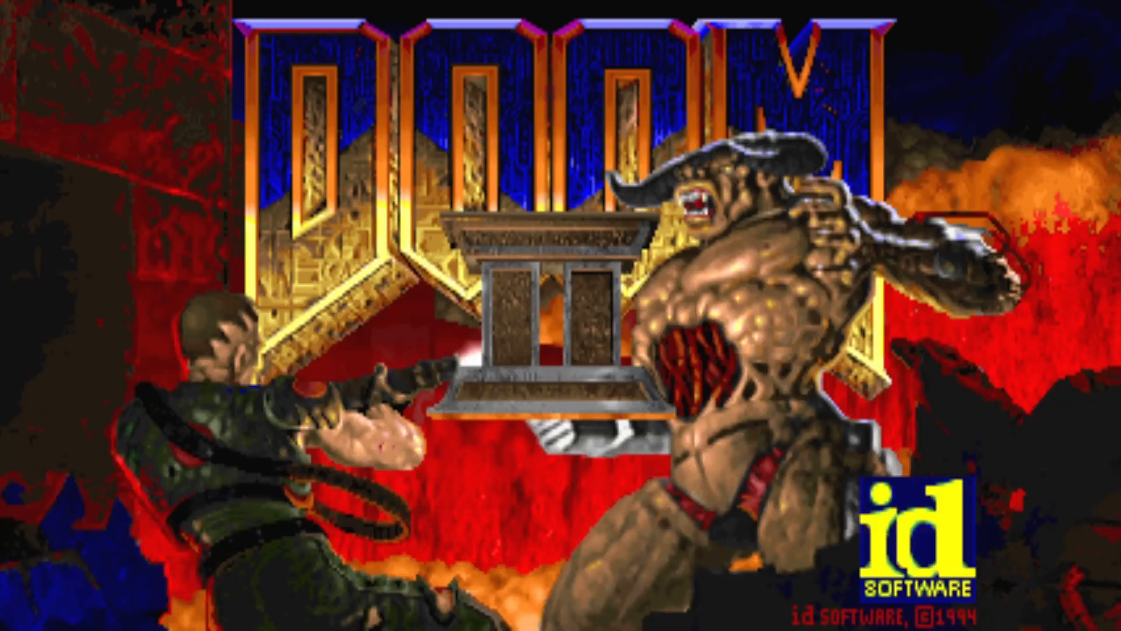
Start a new game in the Master Levels episode on I'm too young to die
key(Escape)
key(Return)
key(Down)
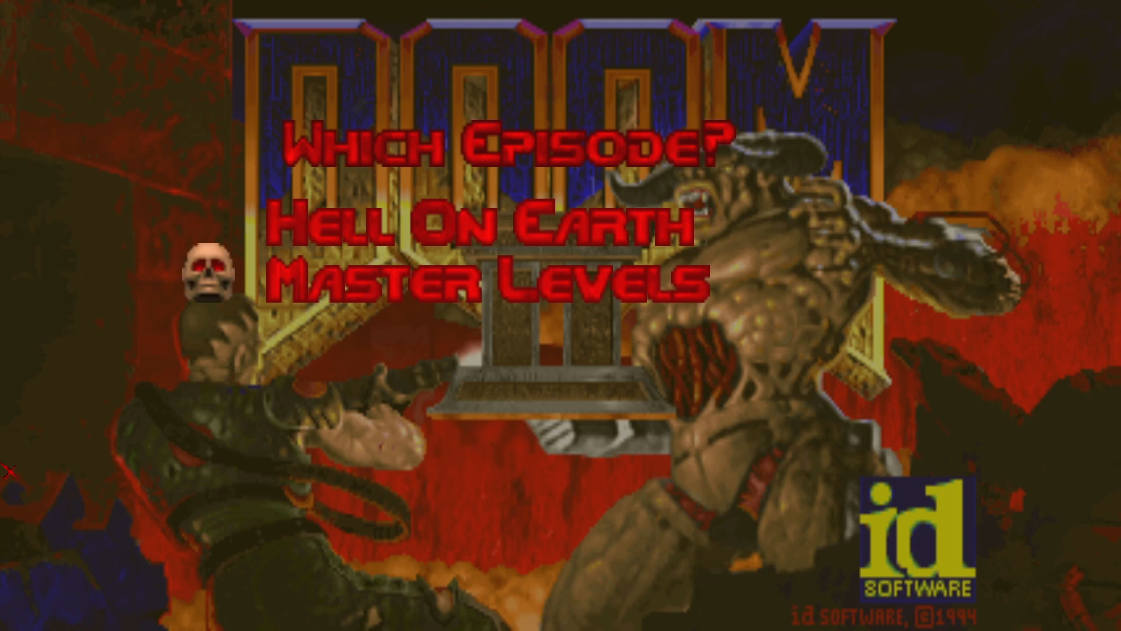
key(Up)
key(Down)
key(Return)
key(Up)
key(Up)
key(Return)
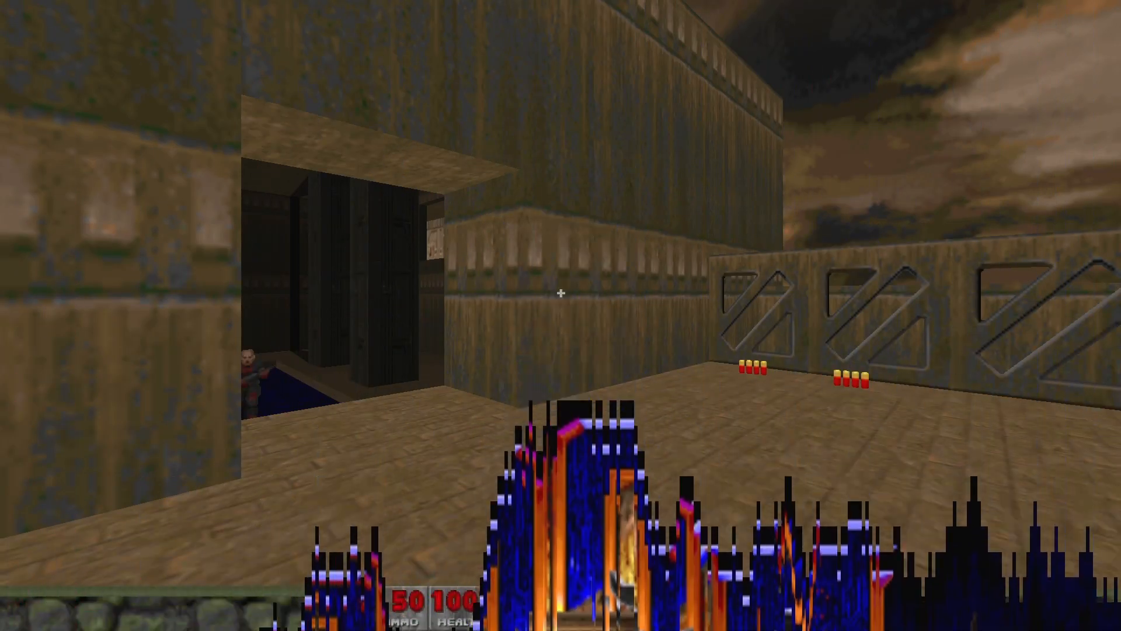
Kill the shotgun zombie, grab its shotgun, and shoot zombies while climbing the stairs
key(w)
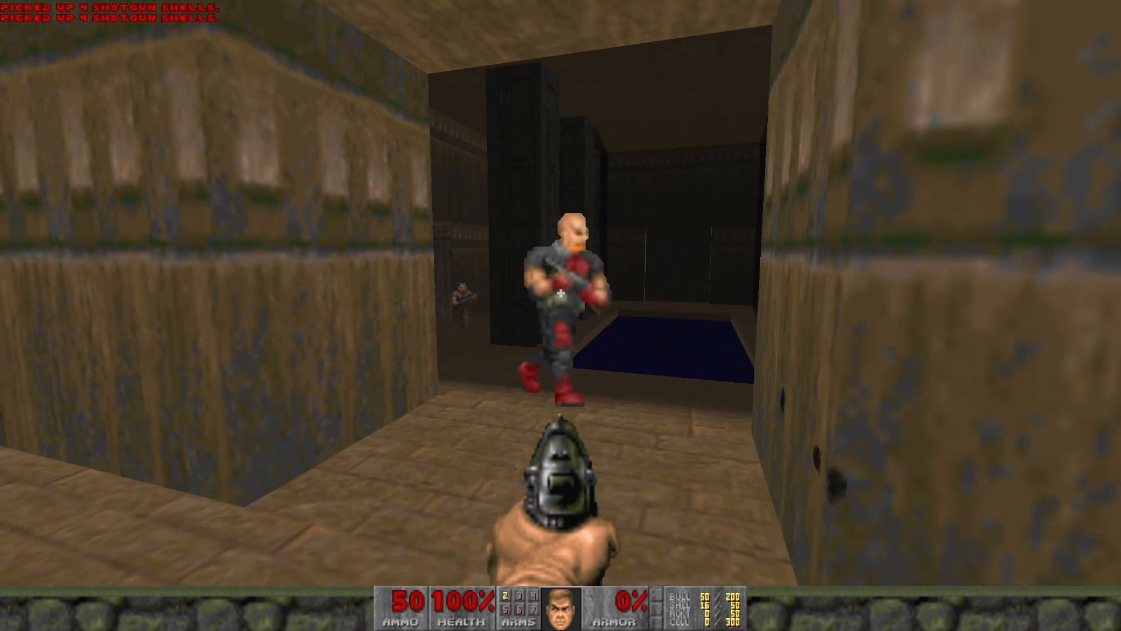
click(561, 293)
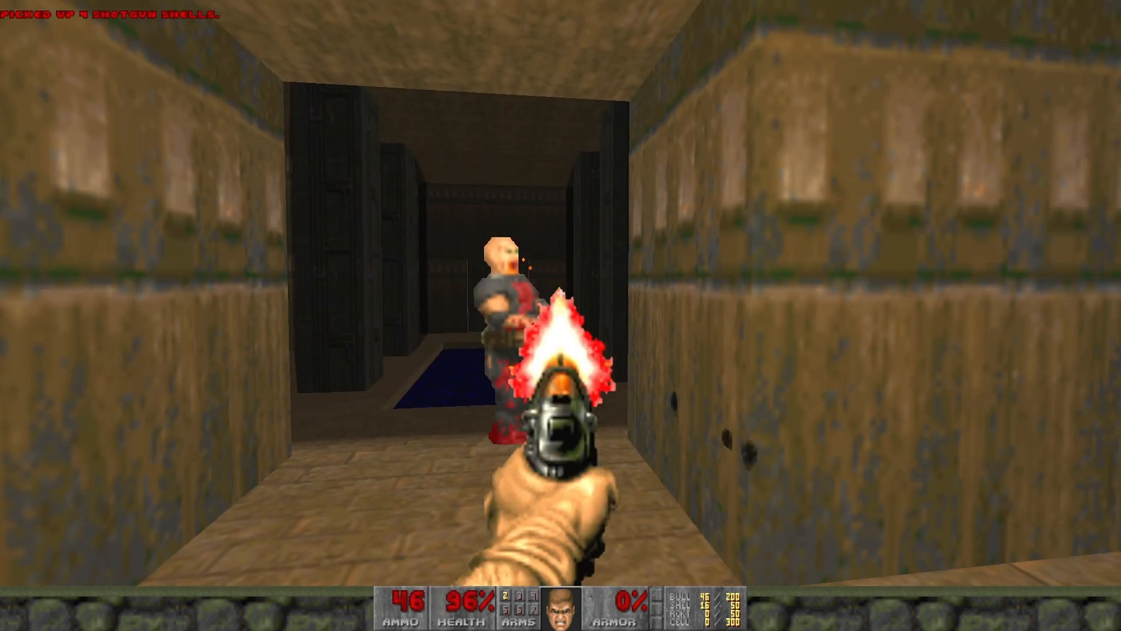
click(560, 293)
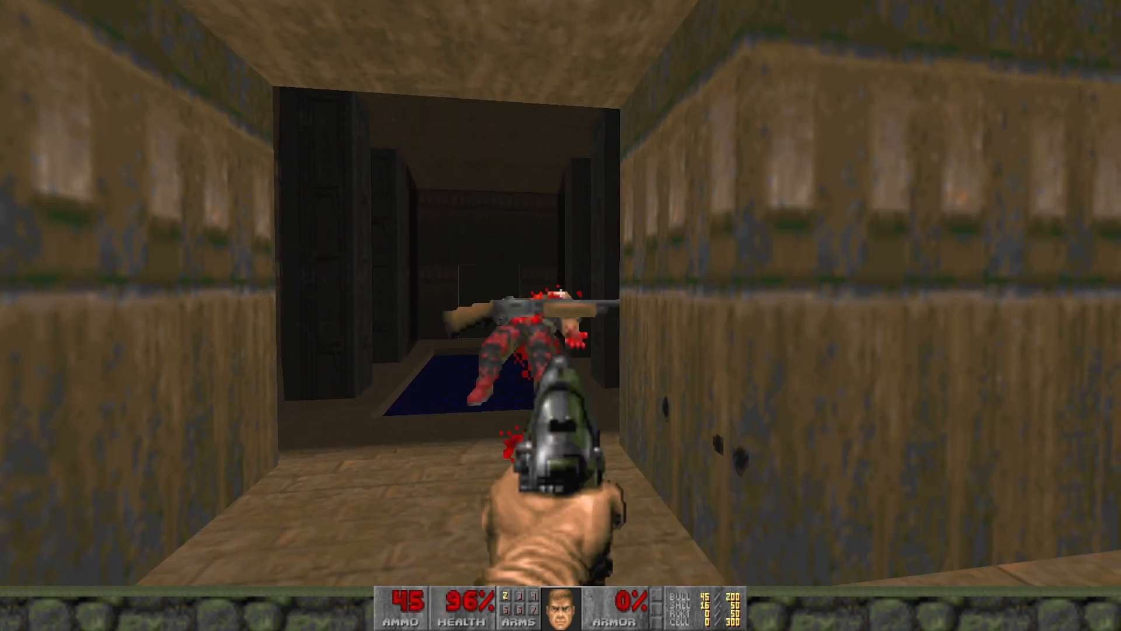
key(w)
click(561, 294)
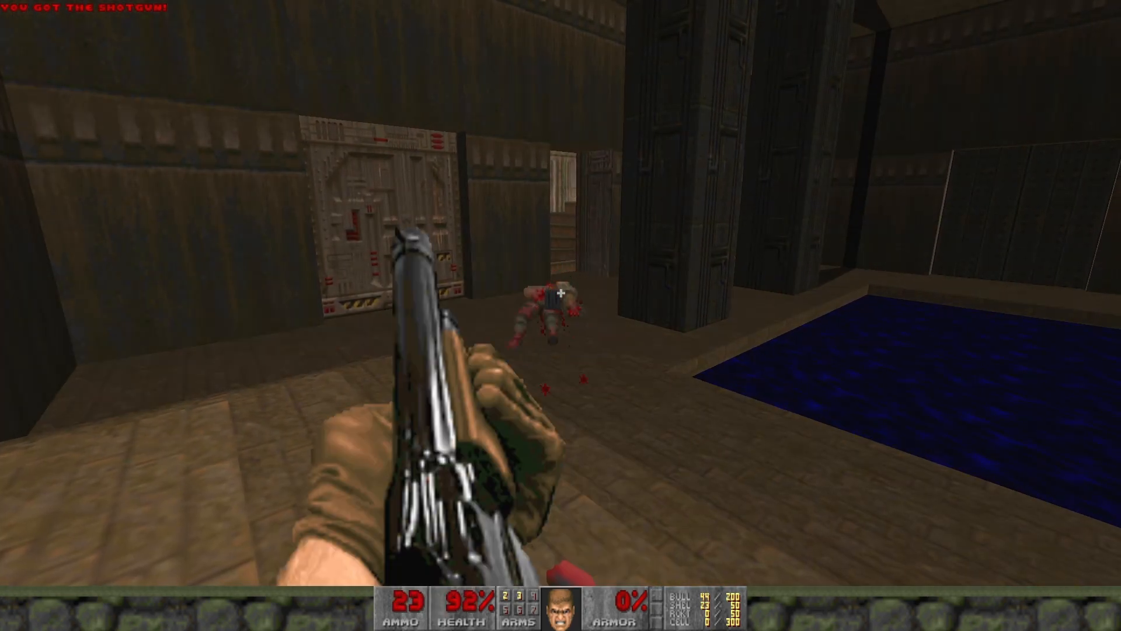
key(w)
key(w)
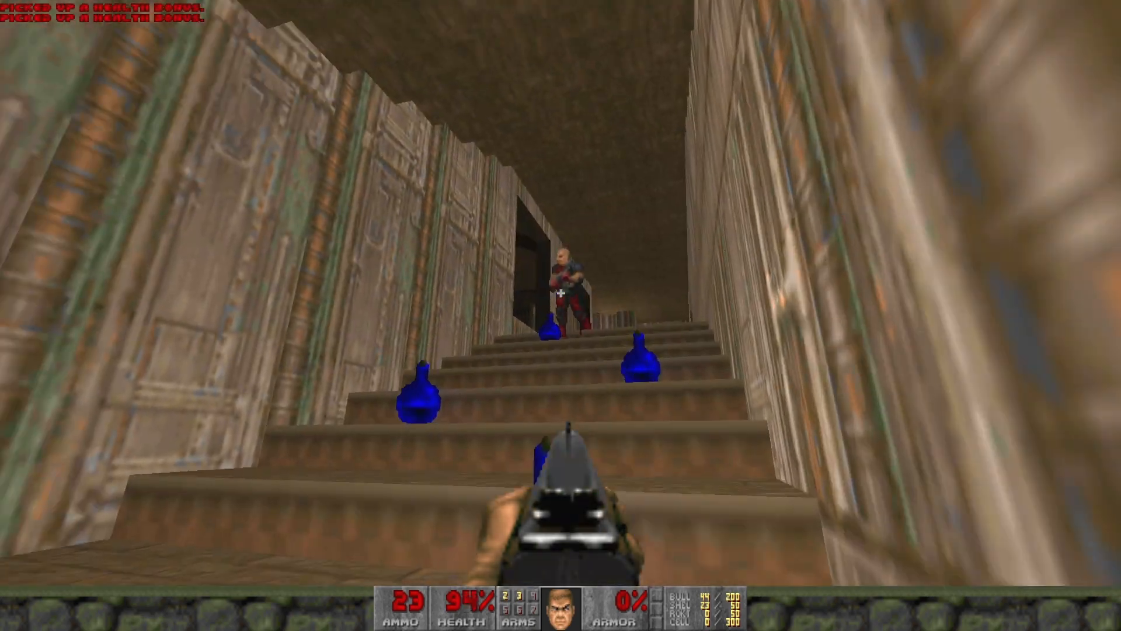
click(560, 293)
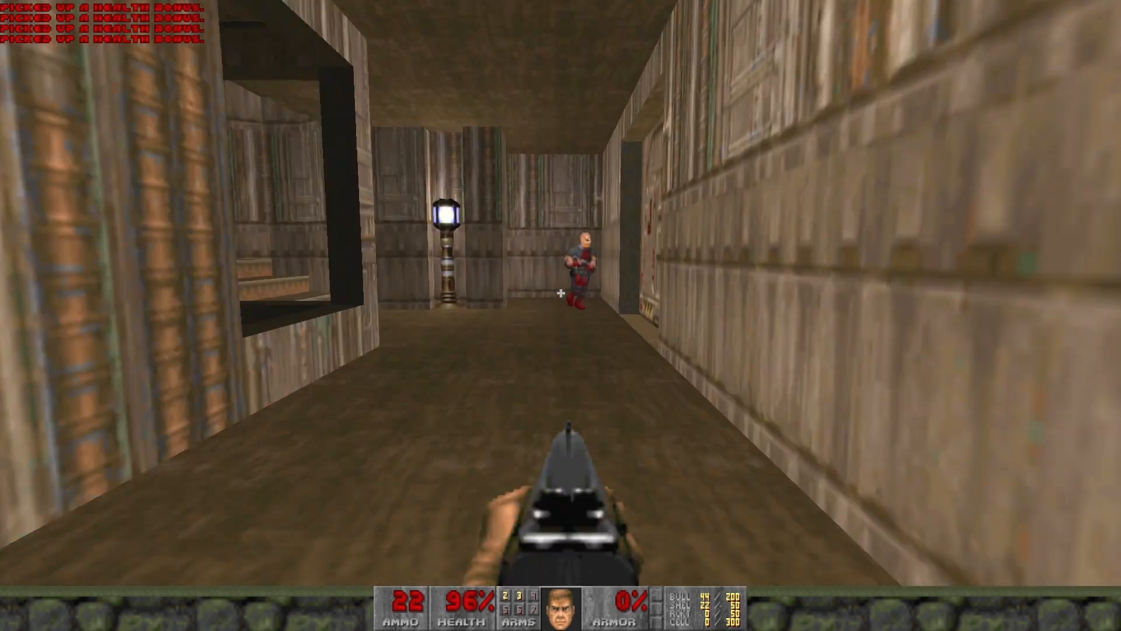
click(560, 293)
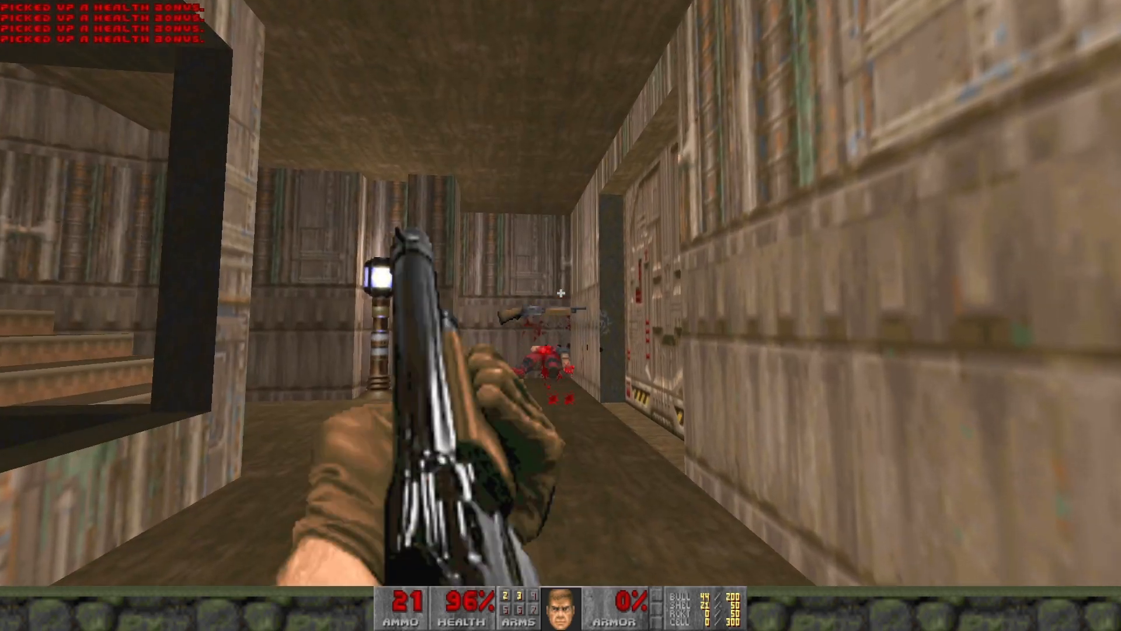
key(w)
click(561, 293)
key(w)
click(561, 294)
Kill the imps and pool-room zombie, collect pickups, and reach the water-channel corridor
key(s)
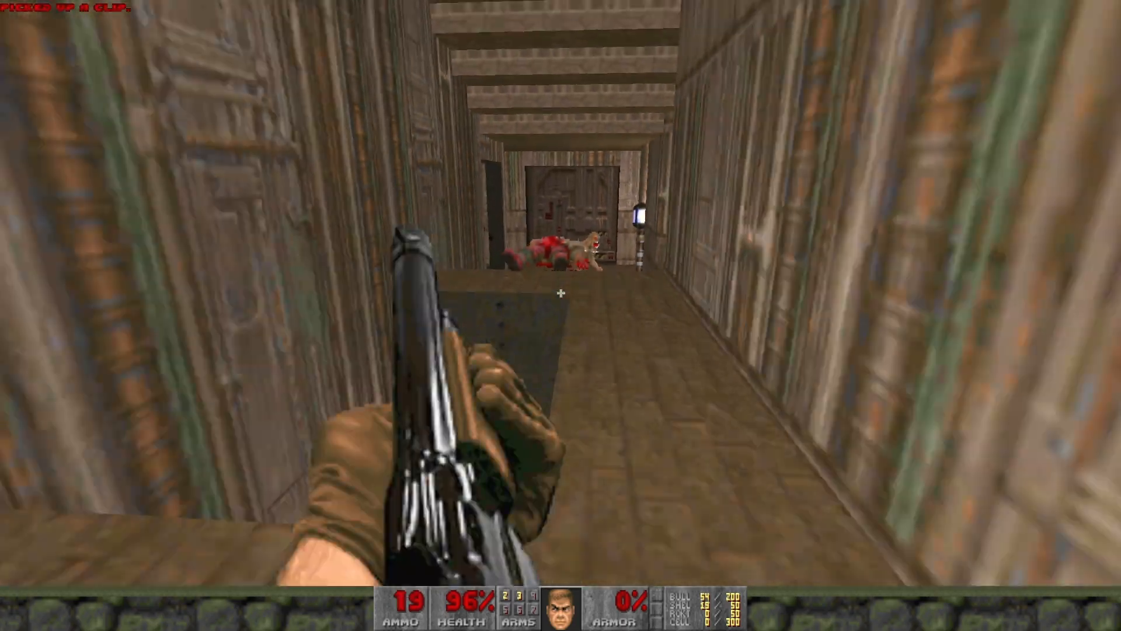
key(w)
key(w)
click(560, 293)
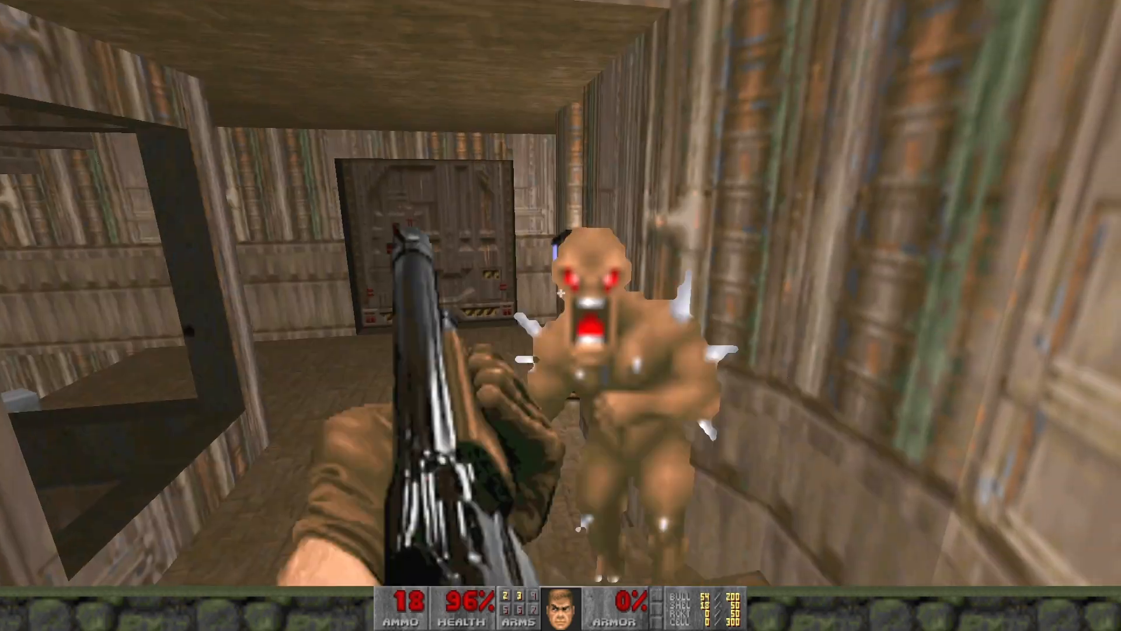
click(561, 292)
key(w)
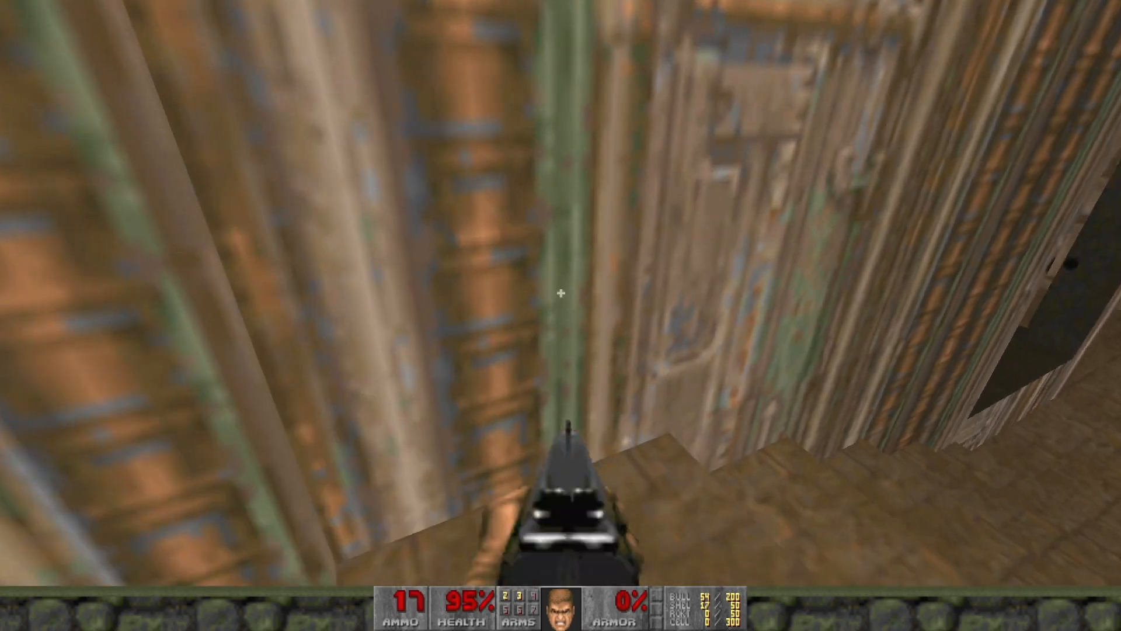
key(w)
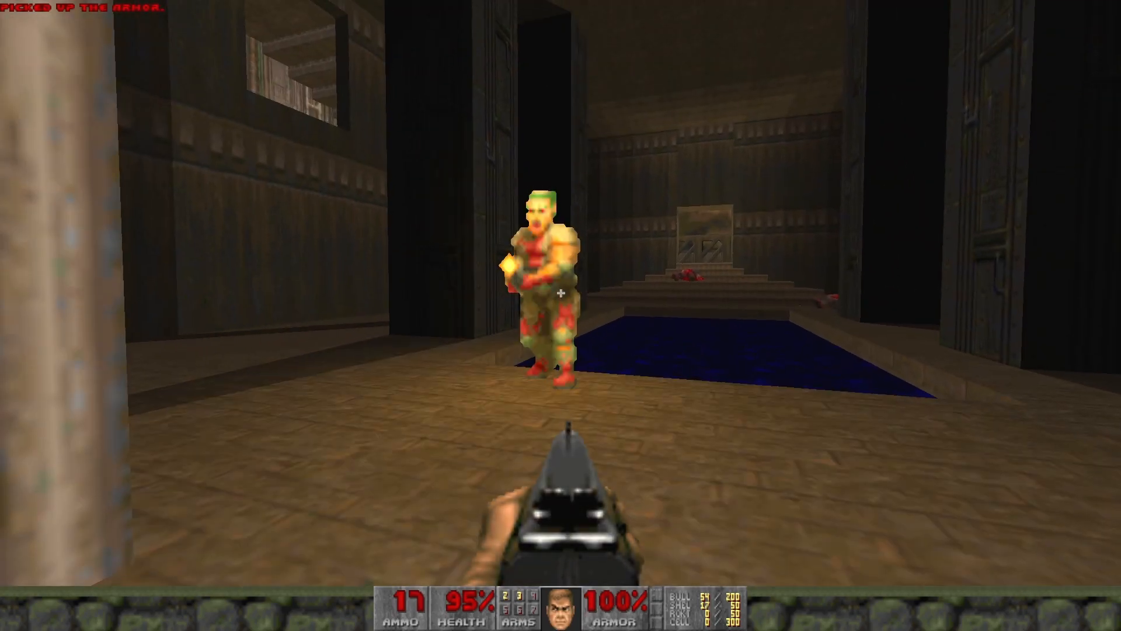
click(561, 293)
key(w)
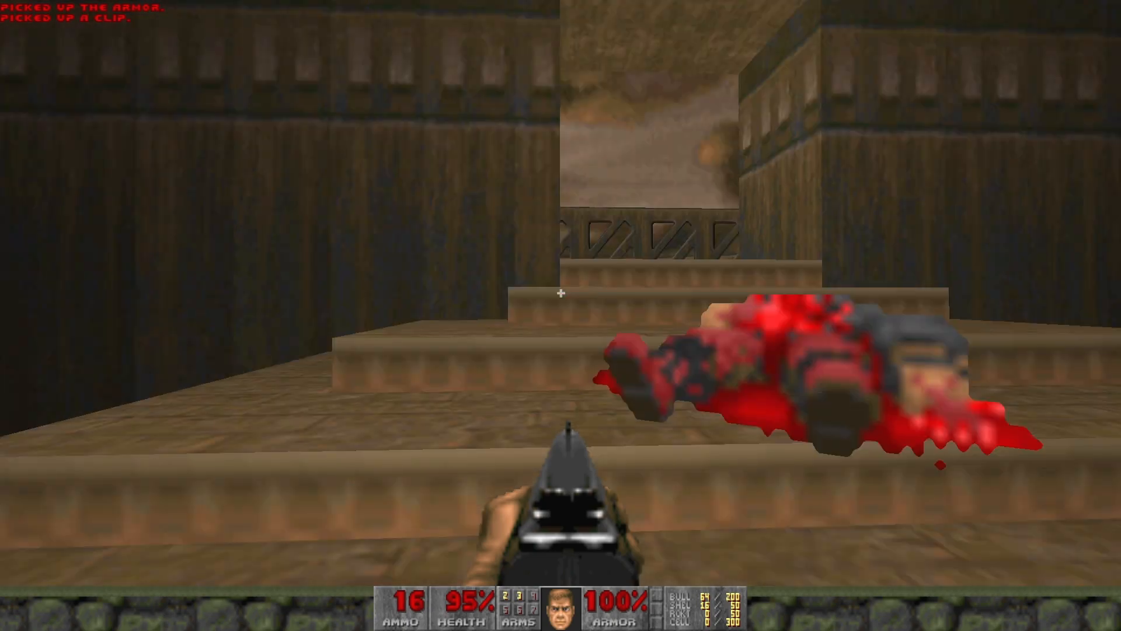
key(w)
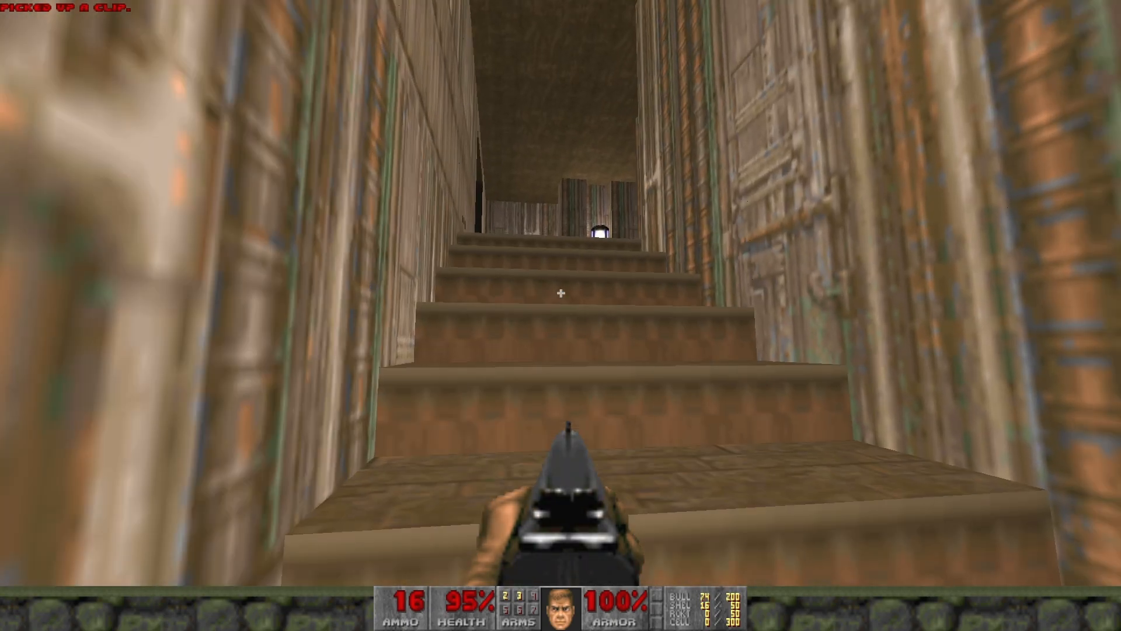
key(w)
click(560, 293)
key(w)
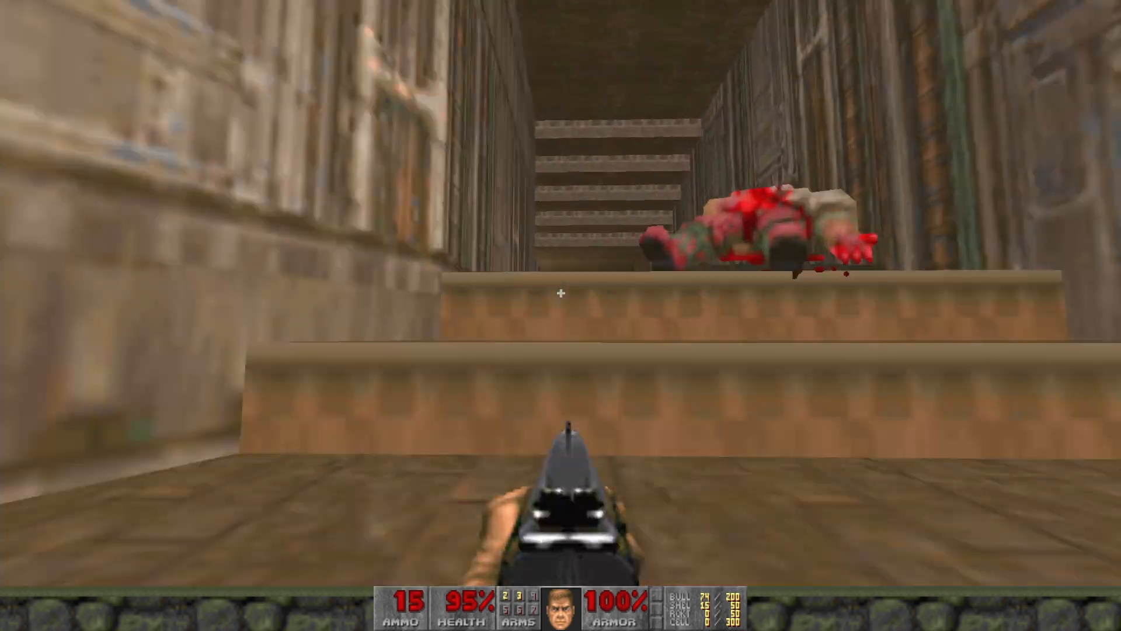
key(w)
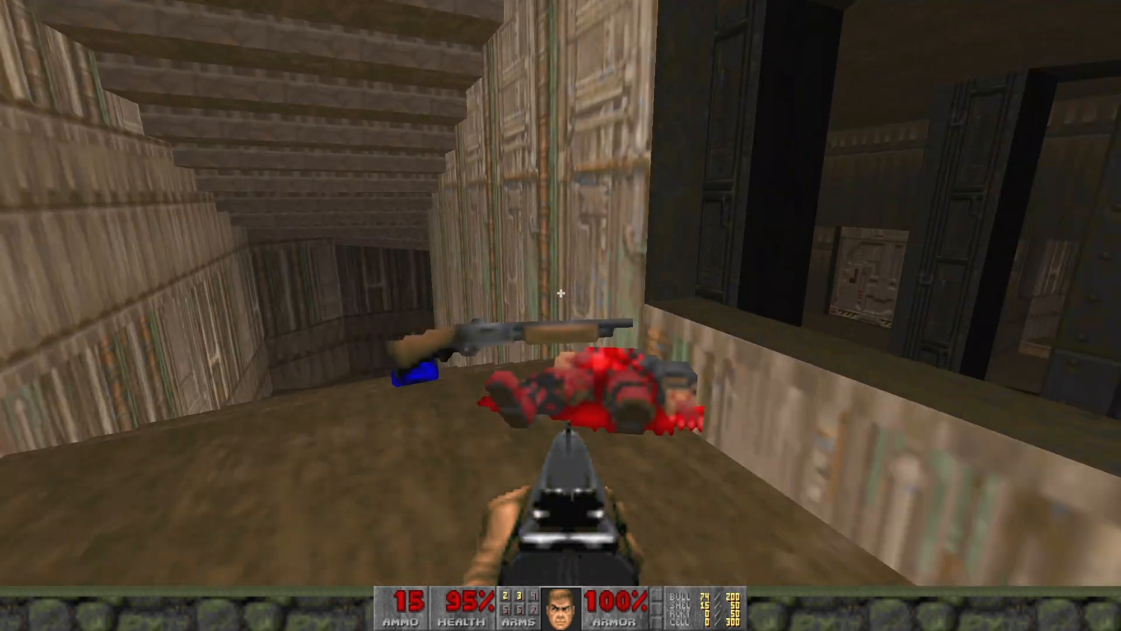
key(w)
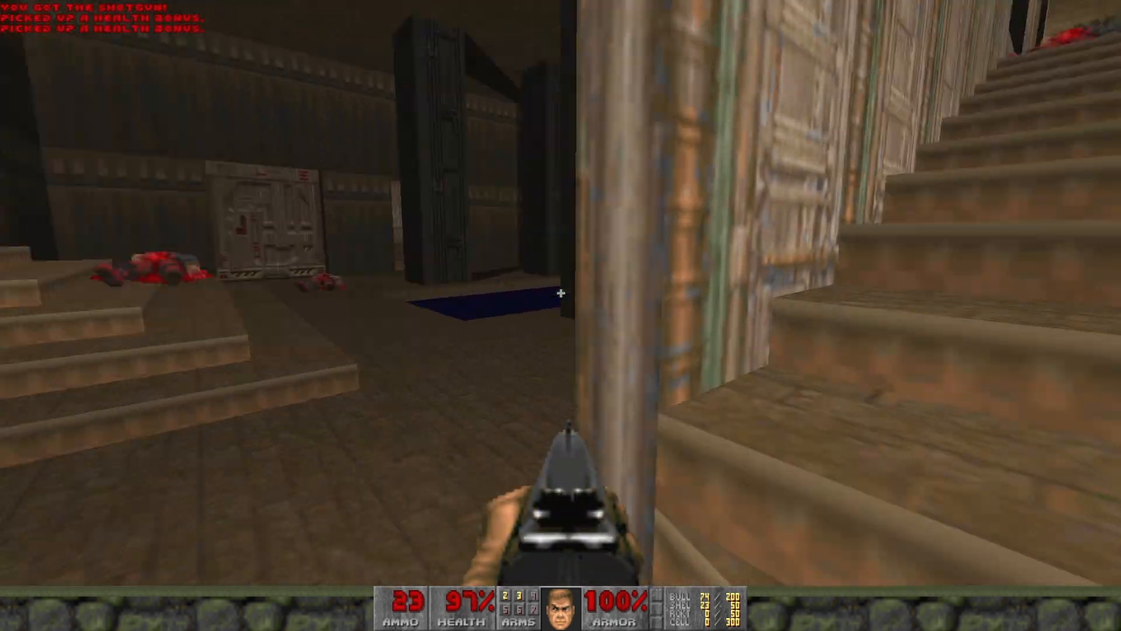
key(w)
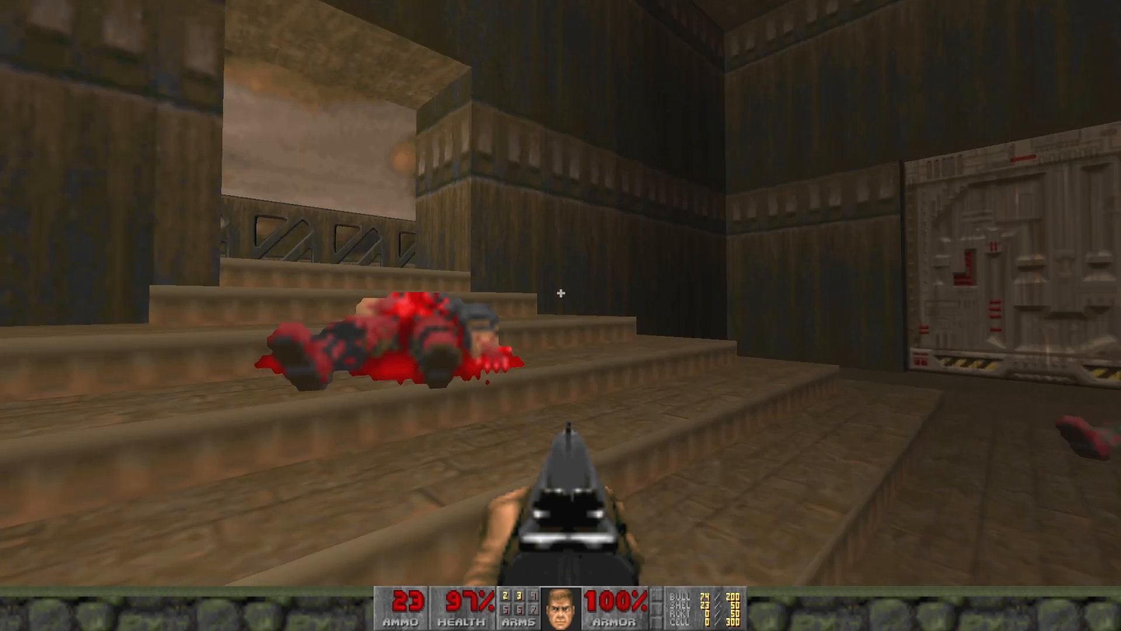
key(d)
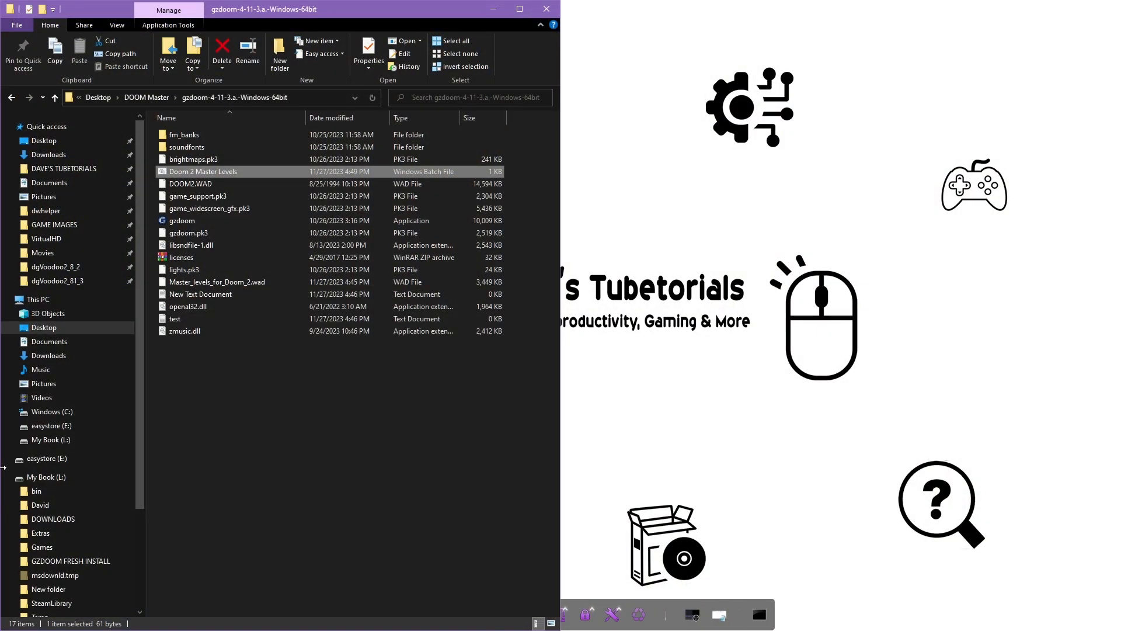
Maximize the folder window and drop DOOM2.WAD plus Master_levels_for_Doom_2.wad onto gzdoom
click(302, 422)
click(520, 9)
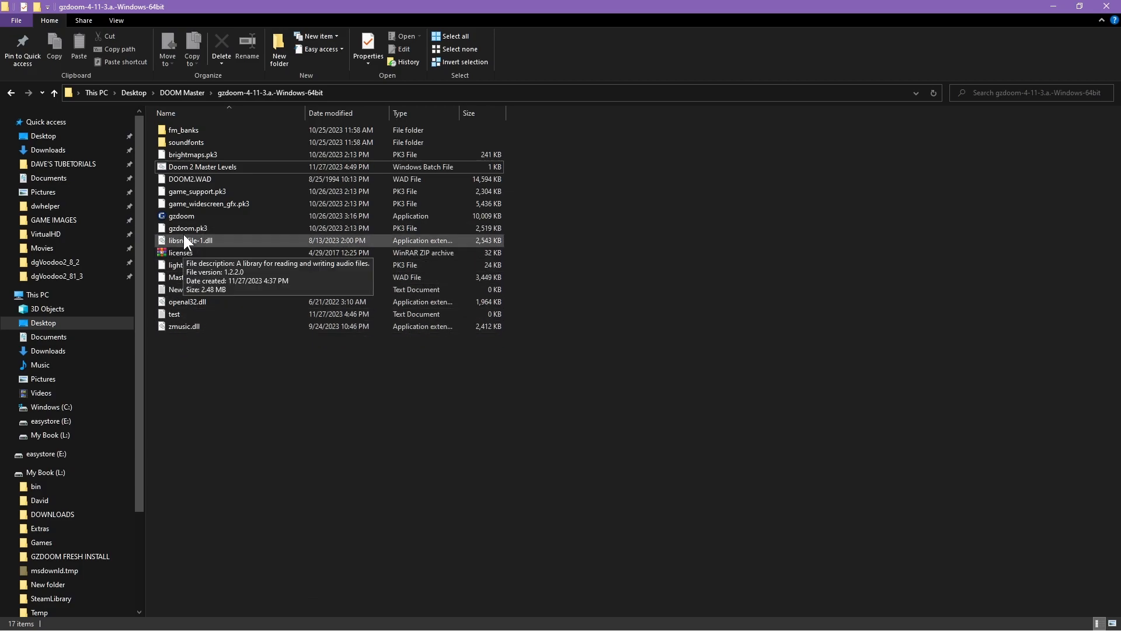
click(181, 180)
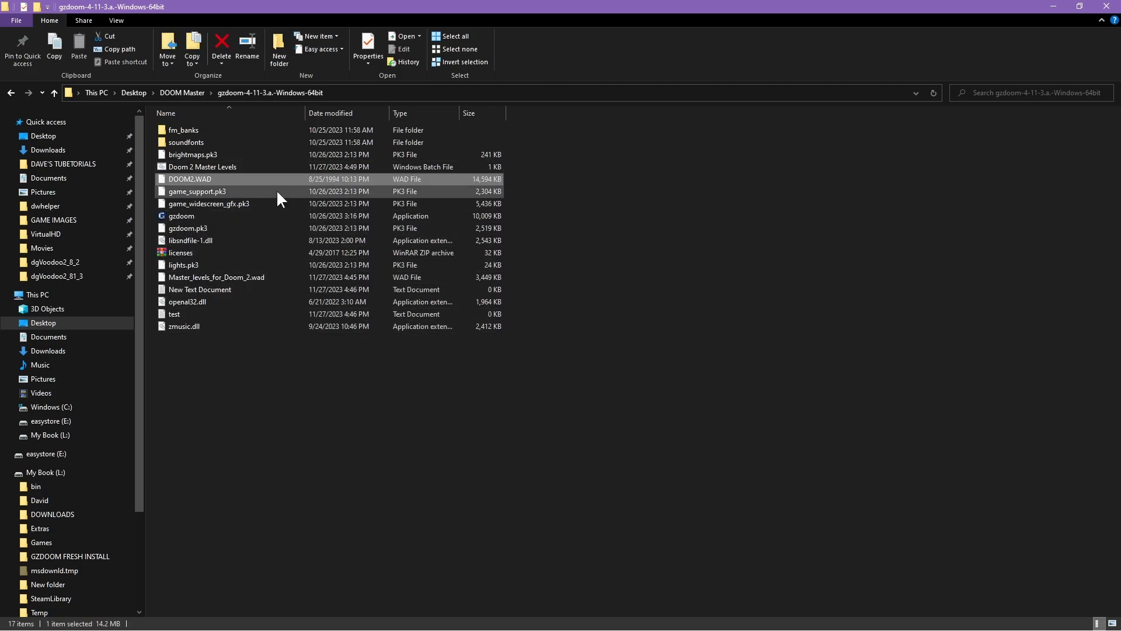
ctrl+click(198, 278)
drag(199, 278, 184, 216)
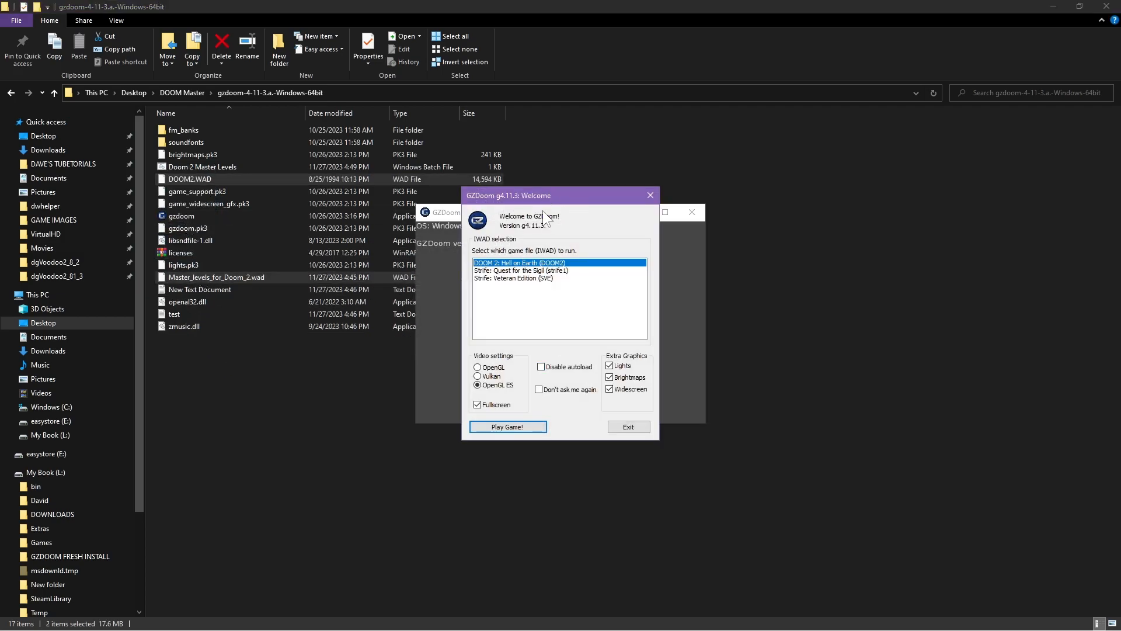
Exit GZDoom's IWAD selection dialog, deselect the WADs, and close the folder window
click(649, 195)
click(727, 405)
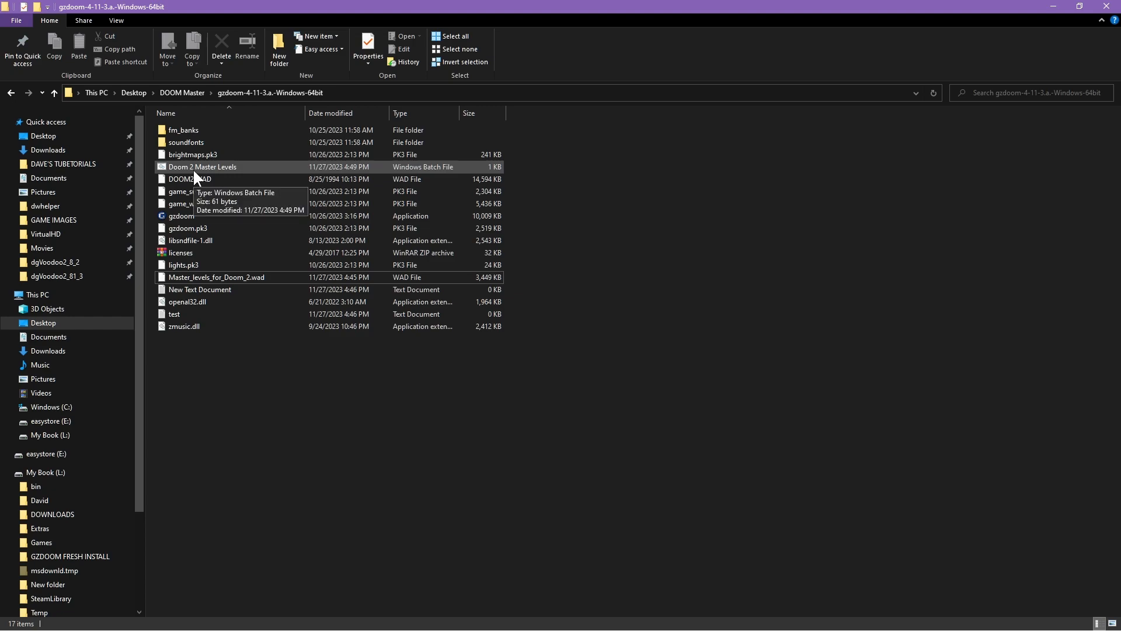
click(1106, 8)
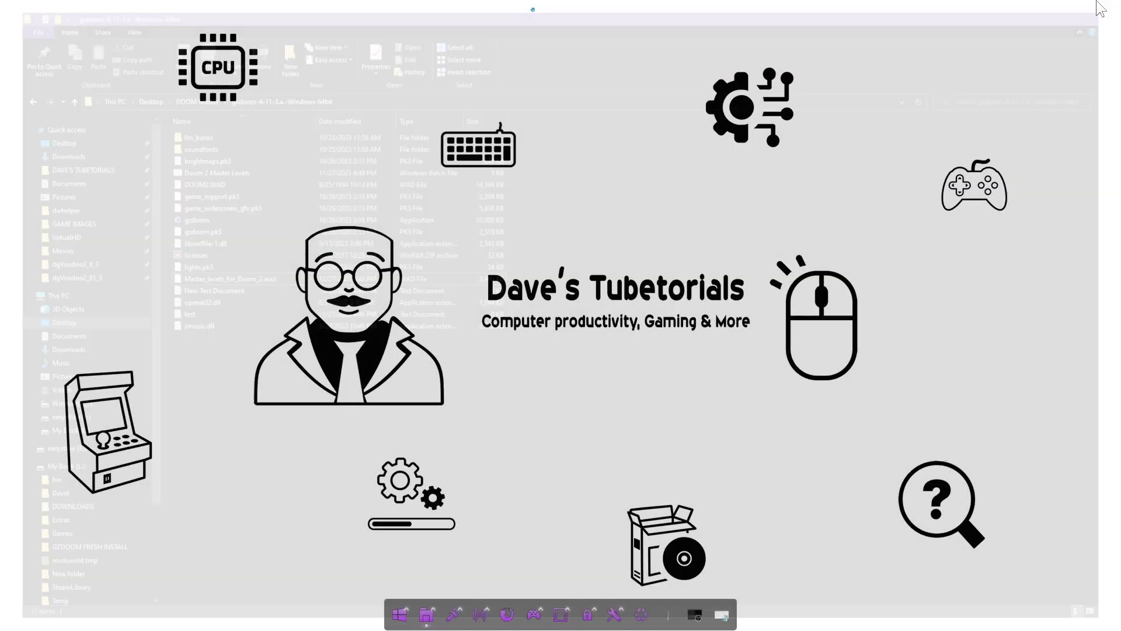